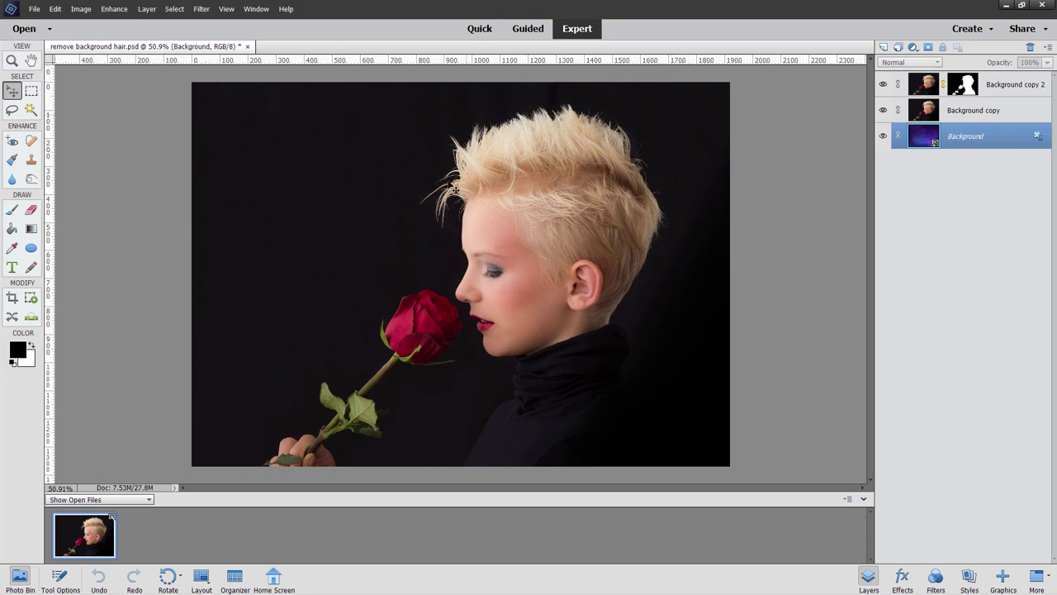
Delete the Background and Background copy 2 layers so that only the Background copy layer is left
click(883, 111)
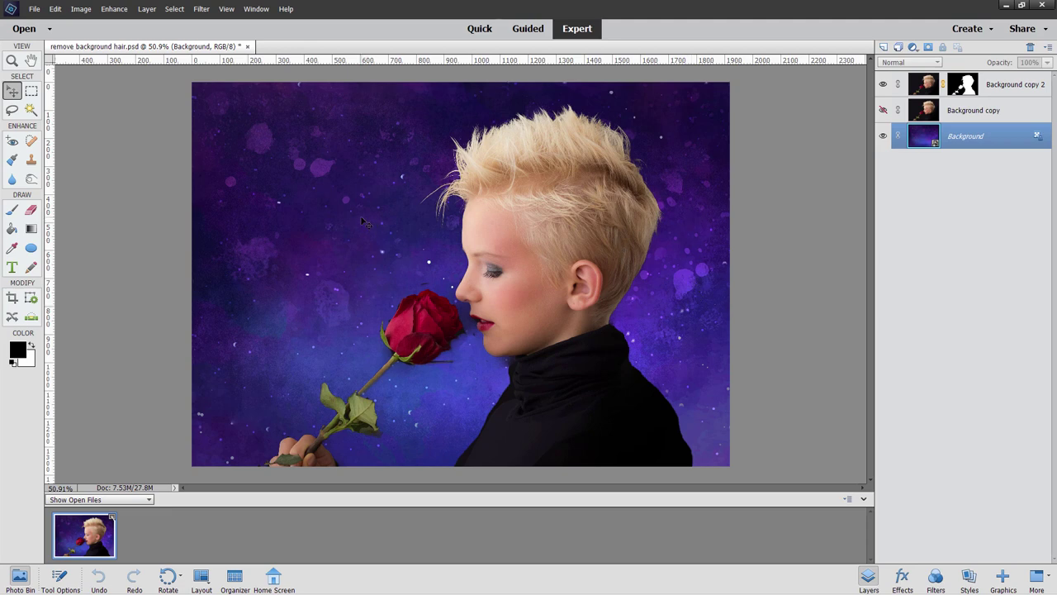
click(883, 110)
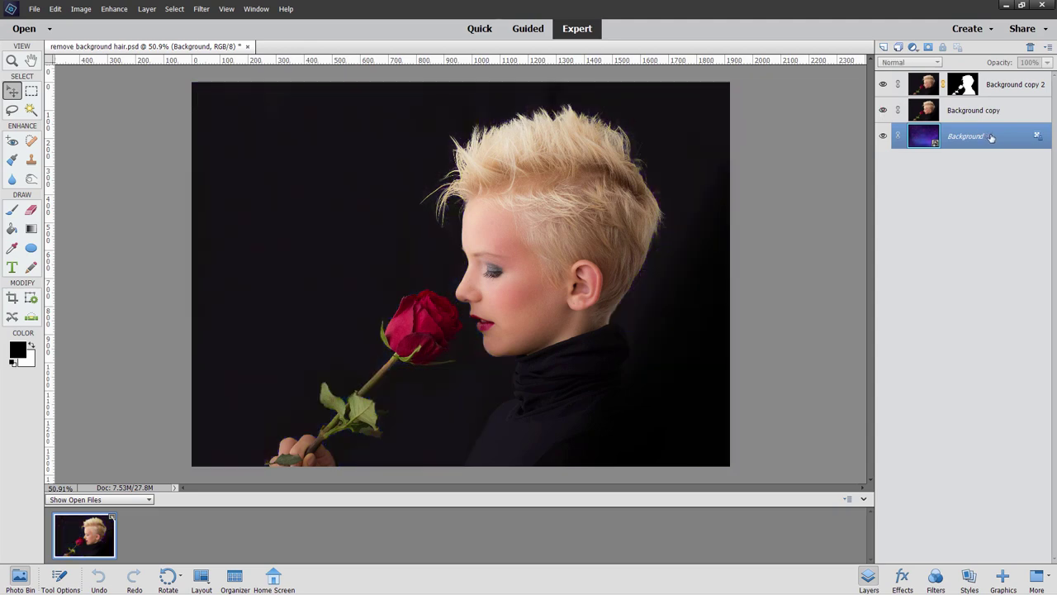
key(Delete)
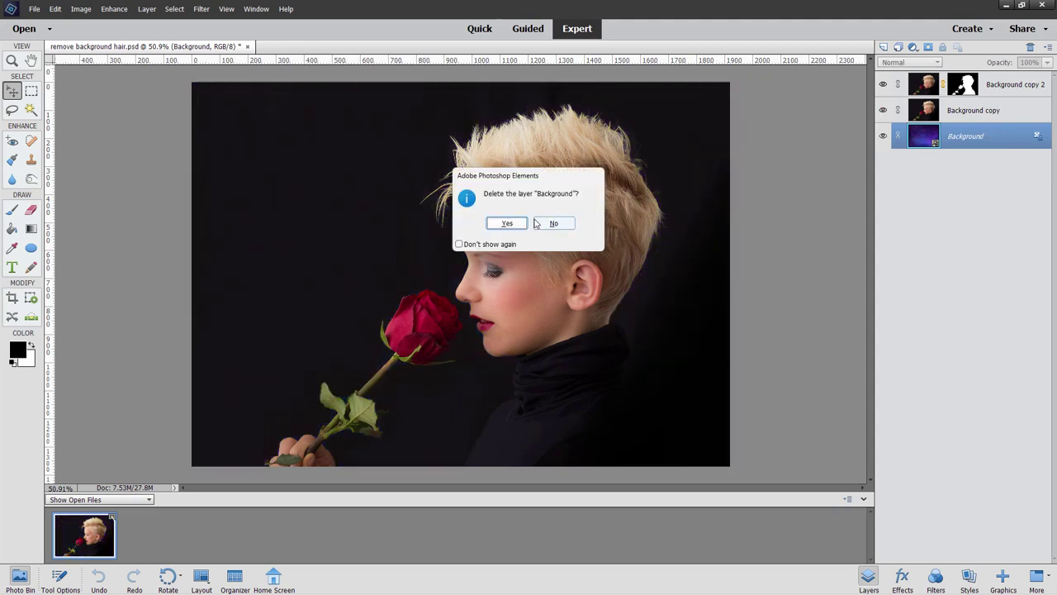
click(521, 223)
click(983, 87)
key(Delete)
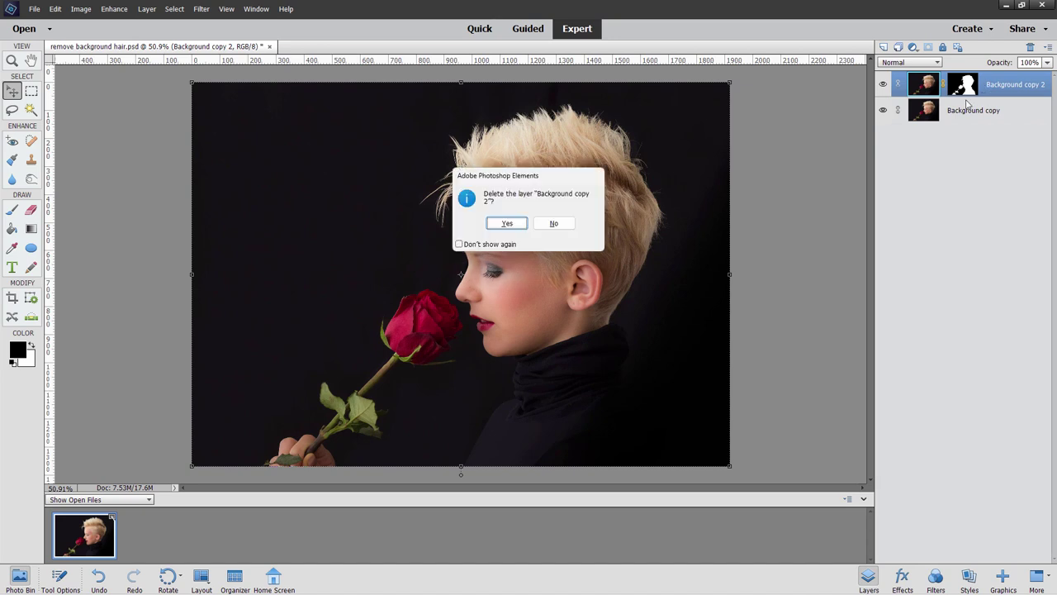
click(512, 225)
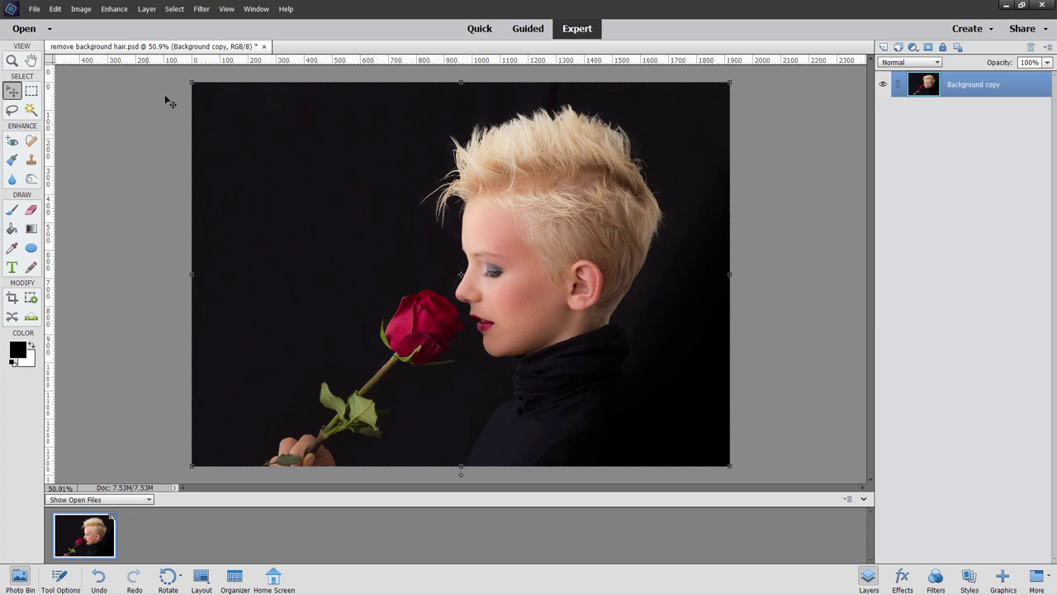
Try an automatic subject selection on the Background copy layer and clear it
click(174, 10)
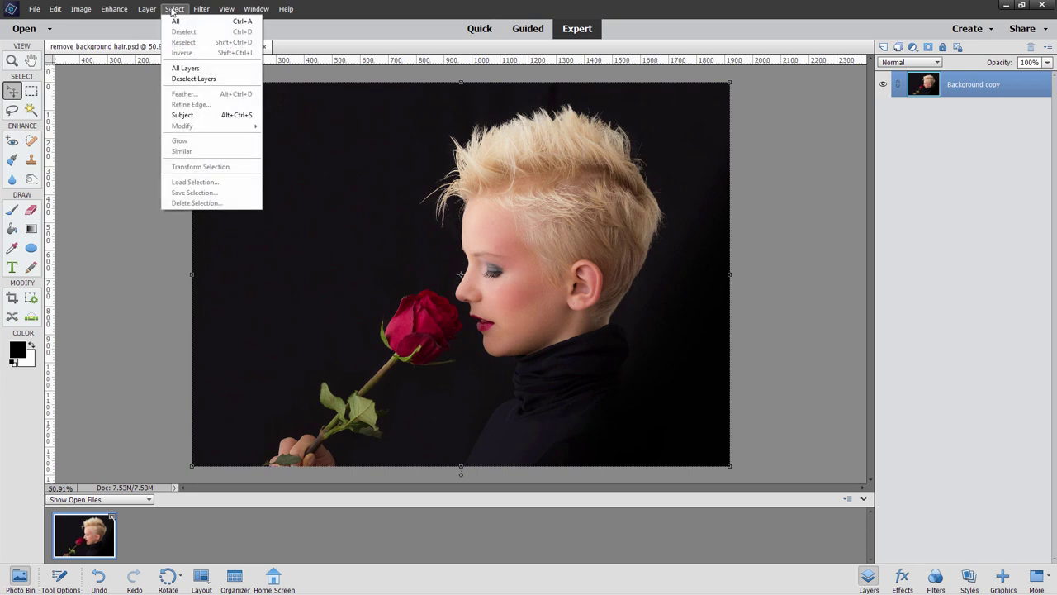
click(183, 115)
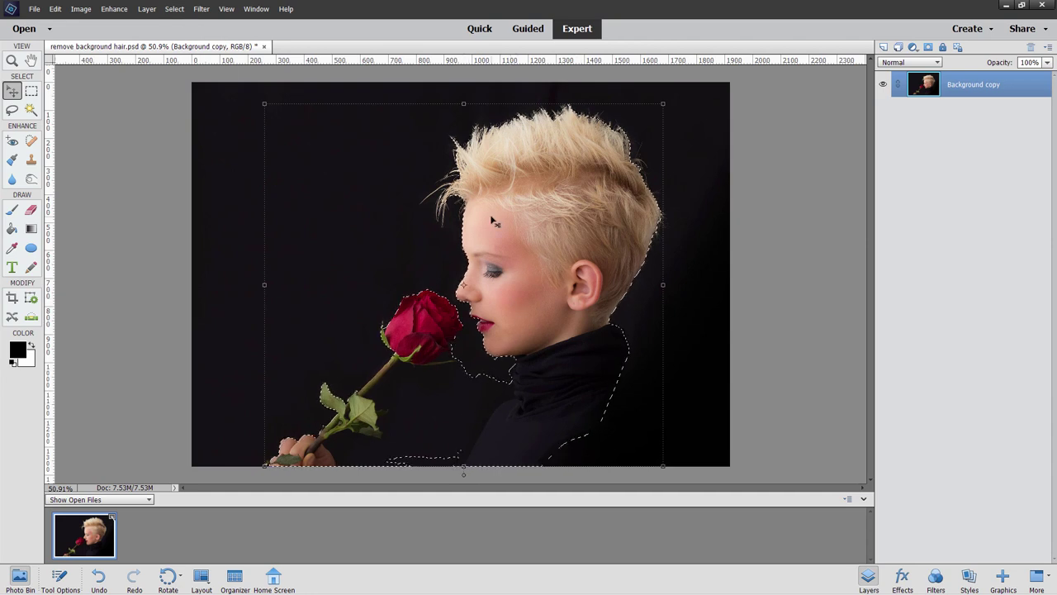
key(ctrl+d)
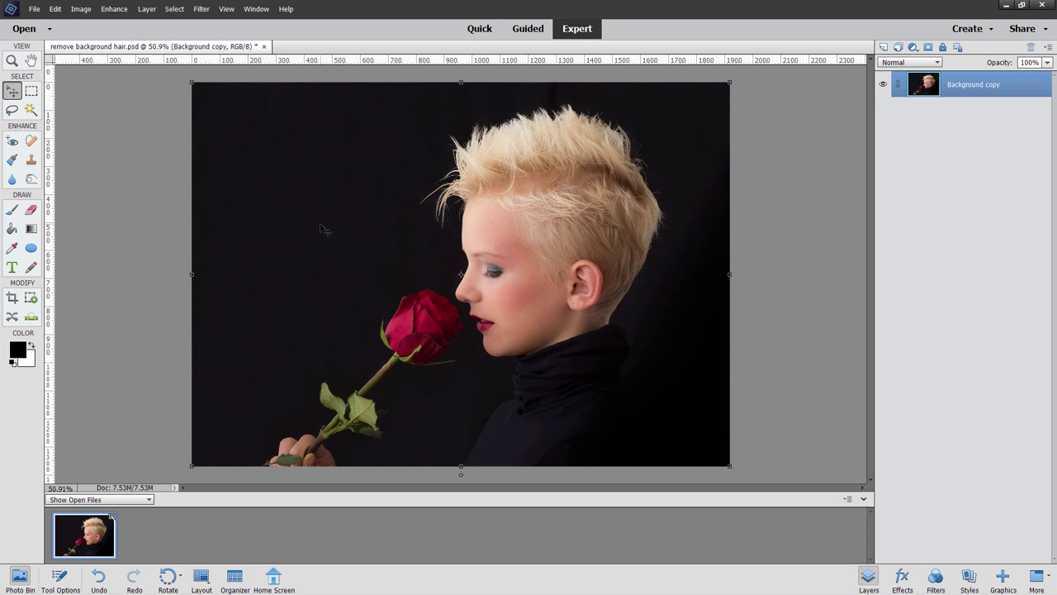
Draw a new freehand Lasso selection loosely around the woman, her hair, the rose and the hand
click(11, 110)
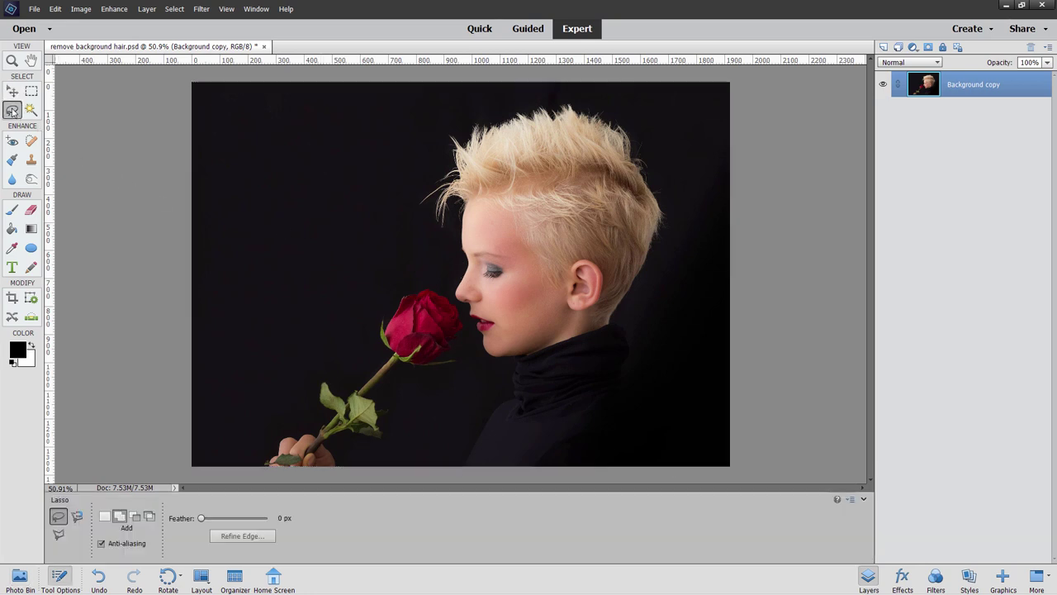
click(104, 517)
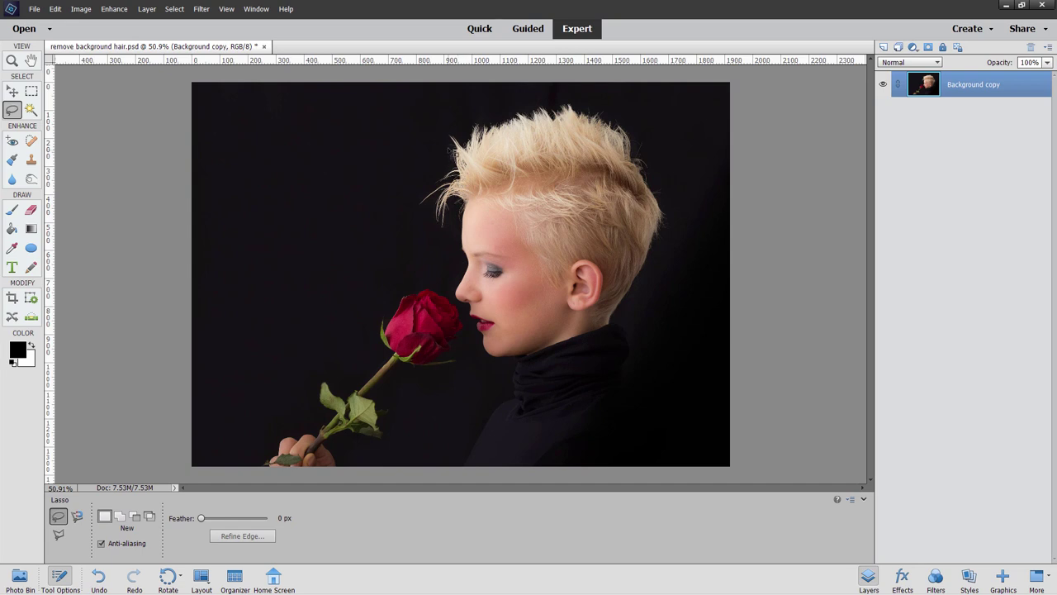
mouse_move(448, 140)
mouse_down()
mouse_move(455, 165)
mouse_move(418, 208)
mouse_move(448, 235)
mouse_move(459, 216)
mouse_move(464, 224)
mouse_move(458, 290)
mouse_move(407, 298)
mouse_move(383, 360)
mouse_move(344, 397)
mouse_move(324, 381)
mouse_move(323, 435)
mouse_move(264, 471)
mouse_move(335, 483)
mouse_move(348, 441)
mouse_move(385, 446)
mouse_move(397, 431)
mouse_move(392, 385)
mouse_move(405, 372)
mouse_move(464, 371)
mouse_move(468, 313)
mouse_move(509, 388)
mouse_move(458, 471)
mouse_move(634, 479)
mouse_move(620, 394)
mouse_move(628, 316)
mouse_move(671, 229)
mouse_move(649, 160)
mouse_move(619, 123)
mouse_move(569, 106)
mouse_move(449, 145)
mouse_up()
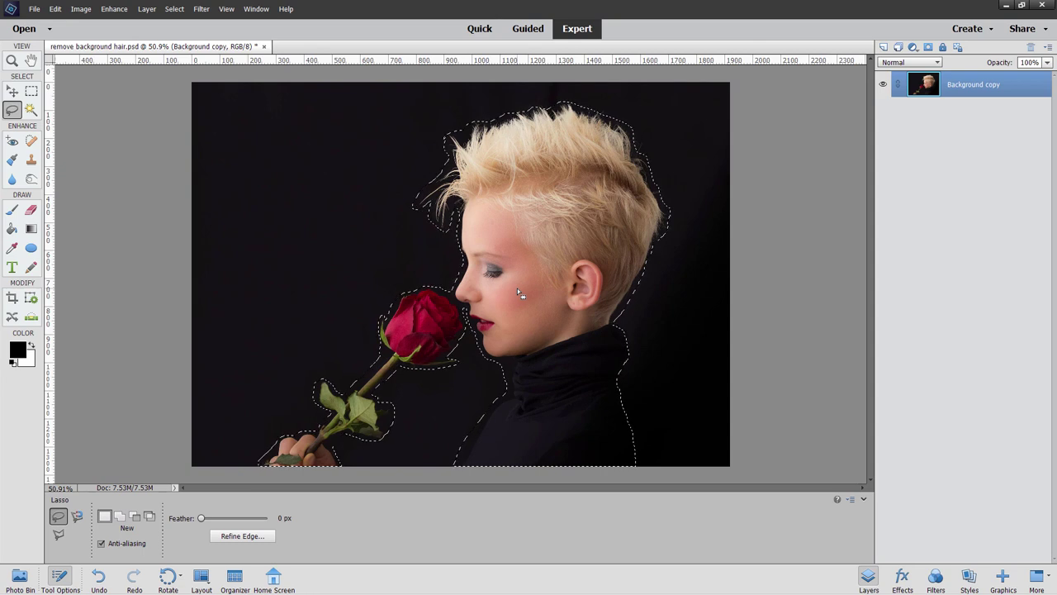
Save the current selection as a new selection named Girl
click(174, 9)
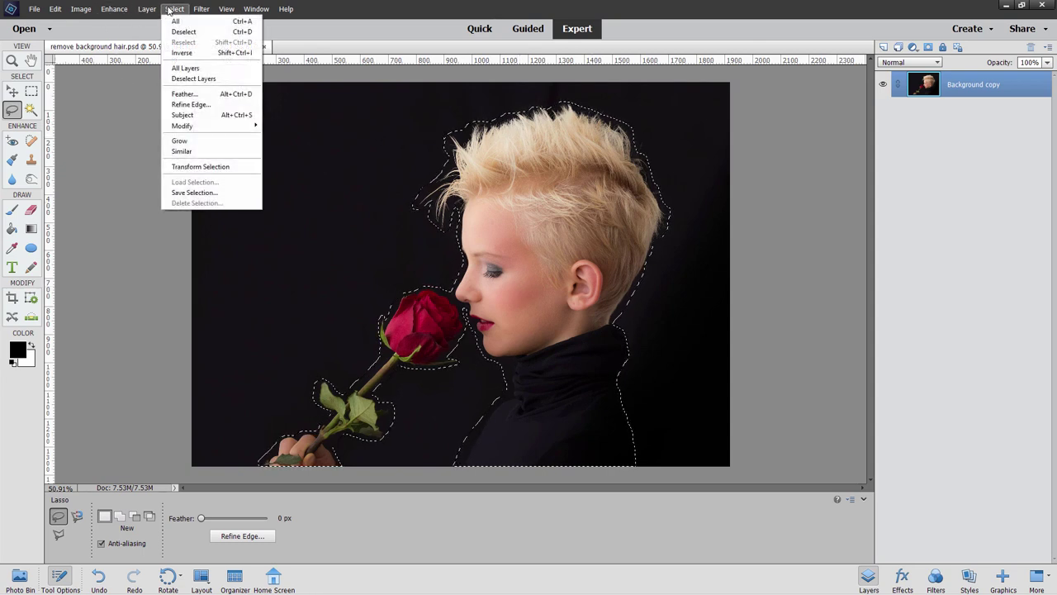
click(195, 192)
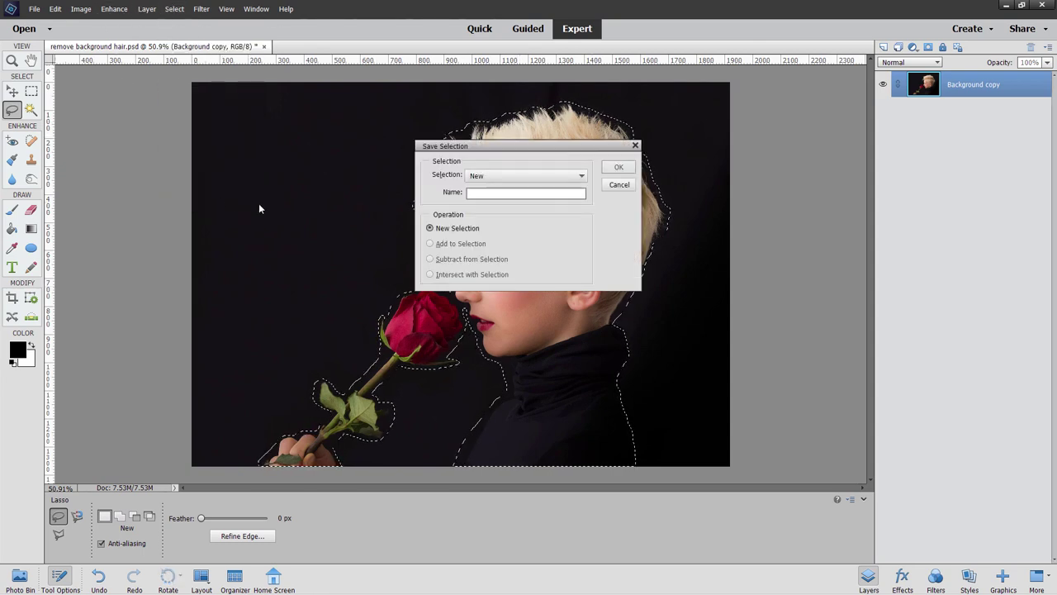
text(Girl)
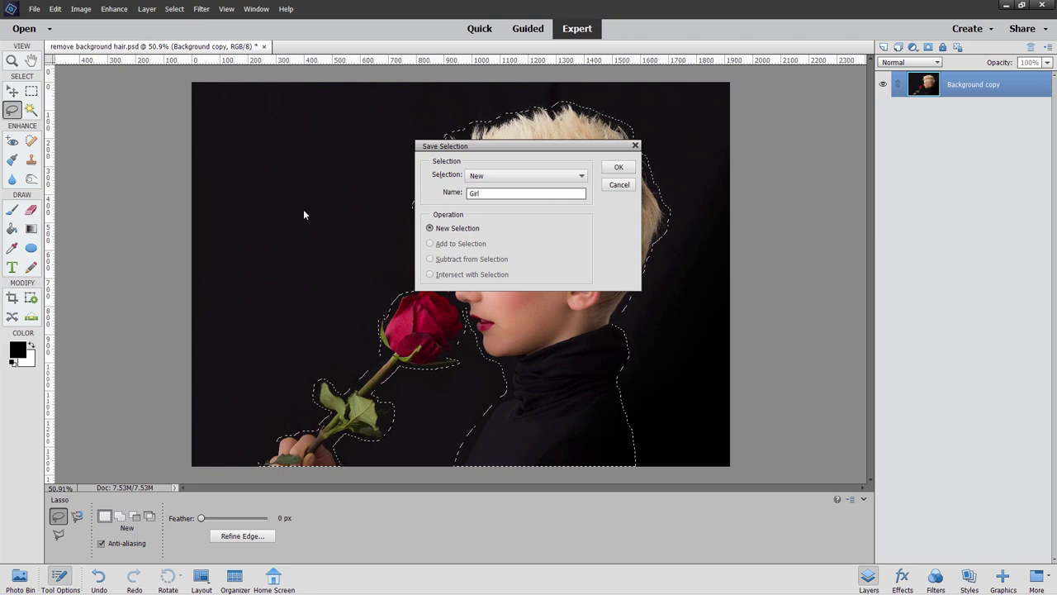
click(619, 167)
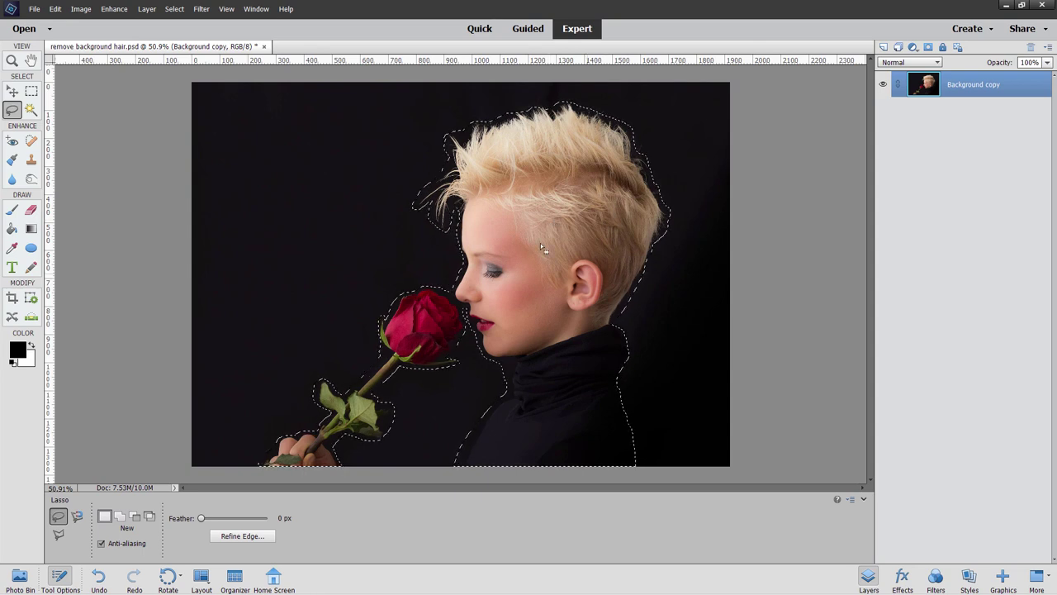
Duplicate the Background copy layer and hide the original below it
right_click(967, 88)
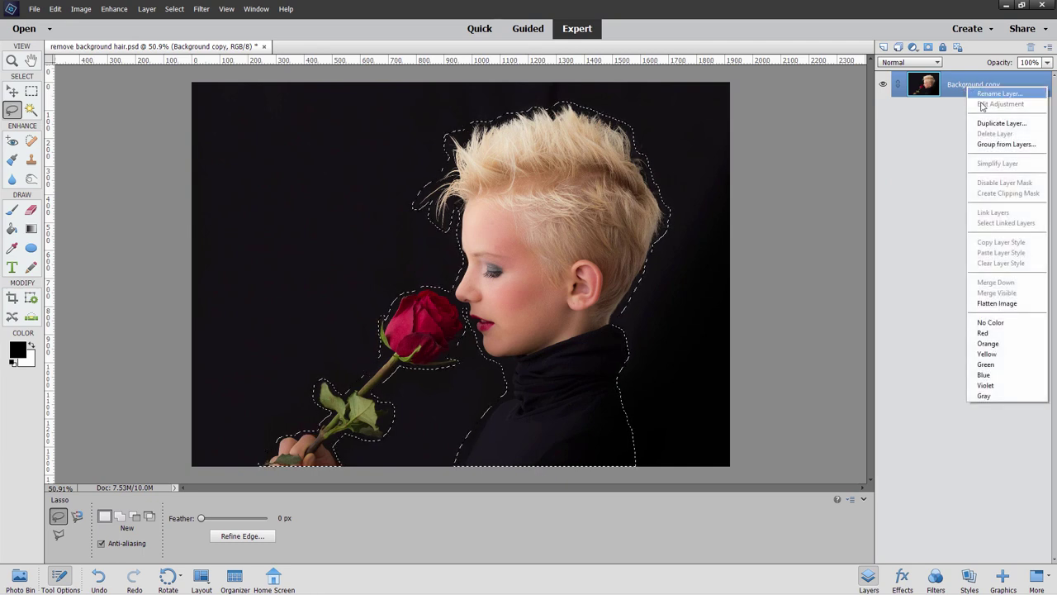
click(996, 123)
click(621, 185)
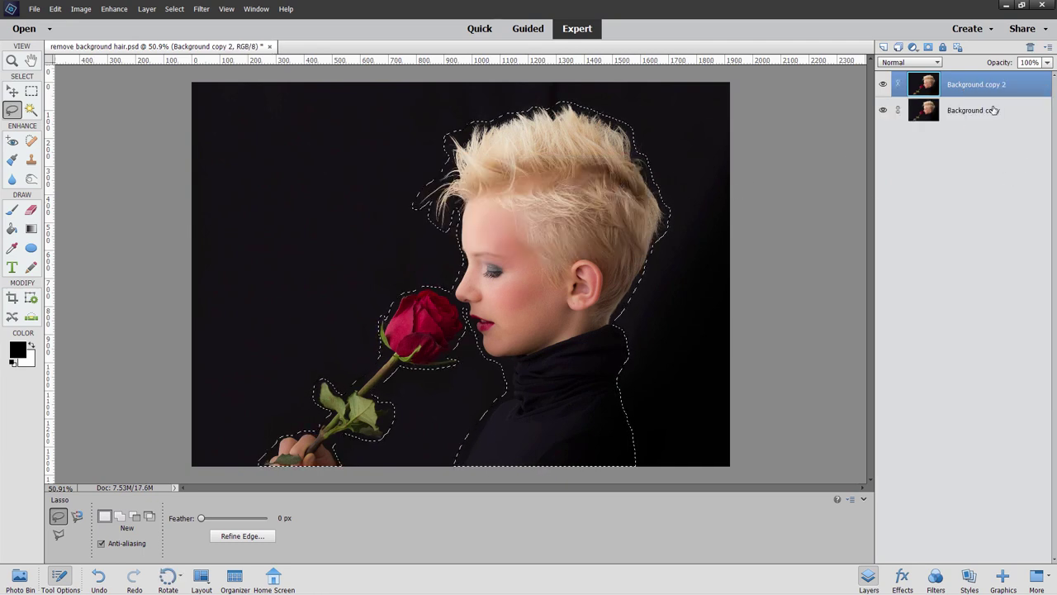
click(883, 109)
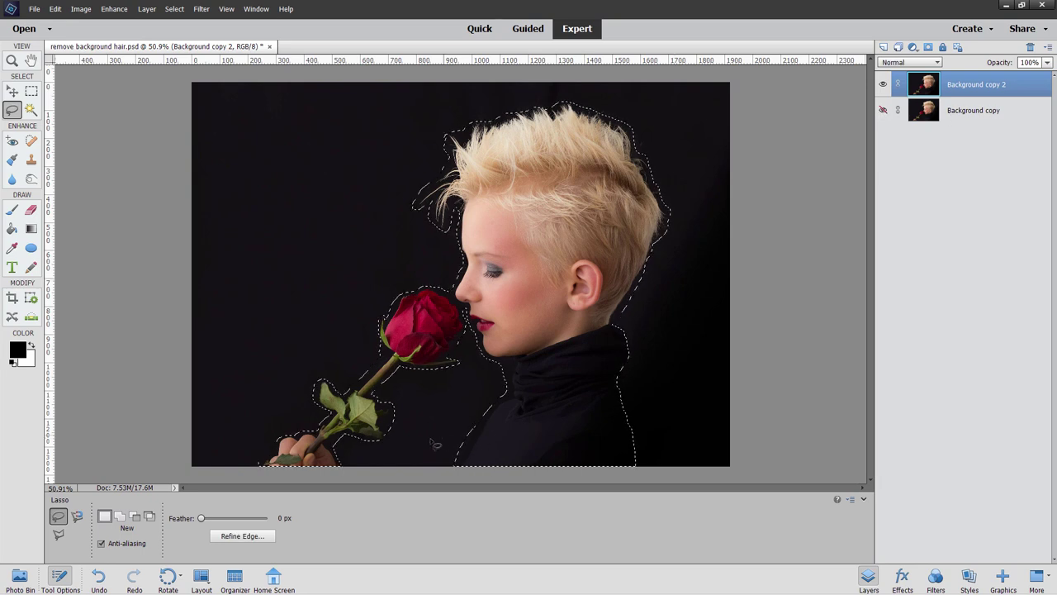
Open Refine Edge for the lasso selection and review the view modes, keeping Overlay
click(242, 536)
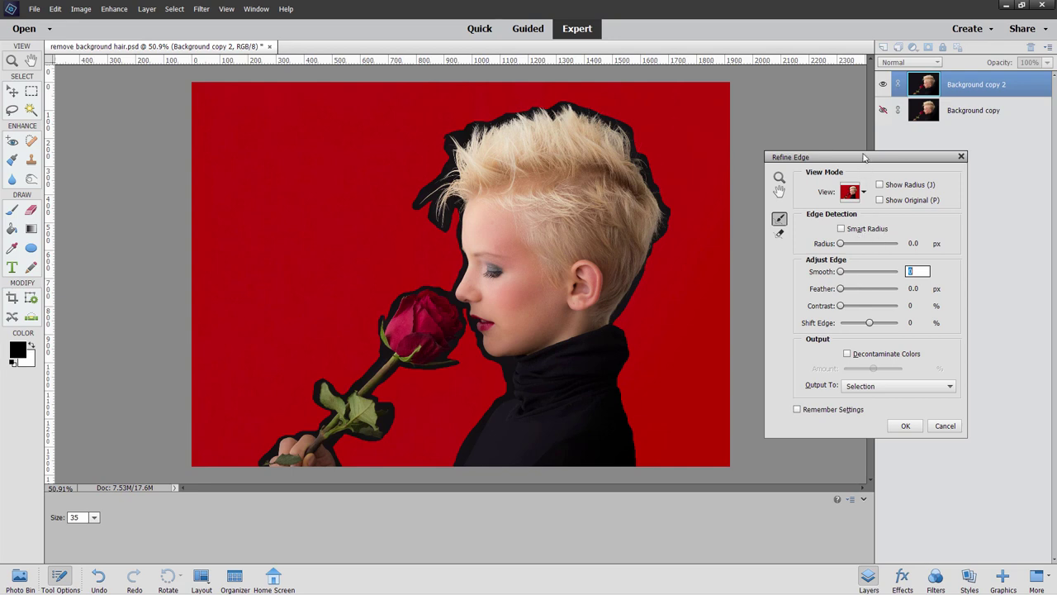
drag(864, 157, 788, 162)
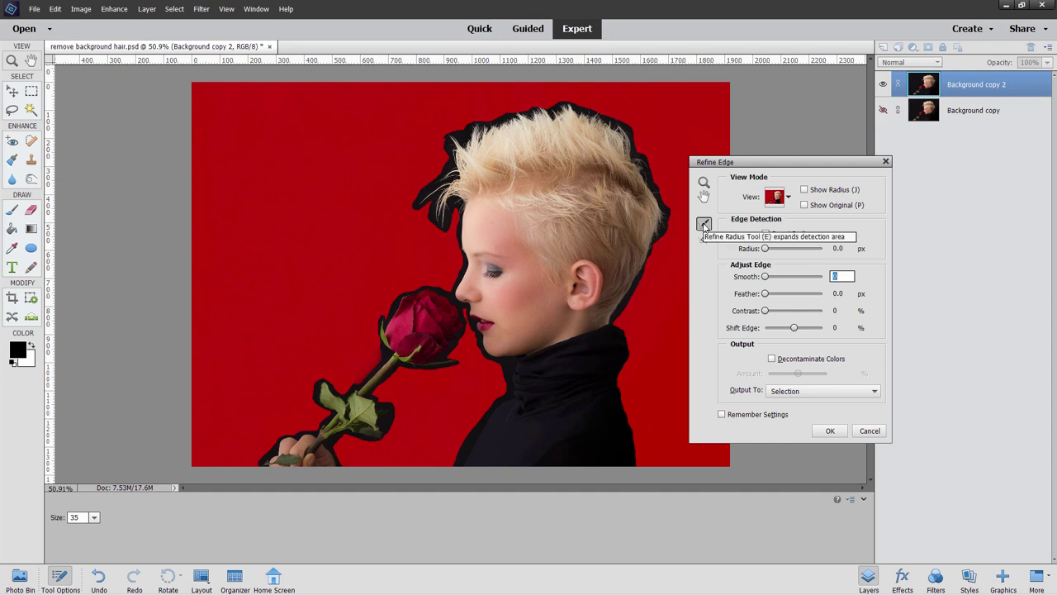
click(789, 198)
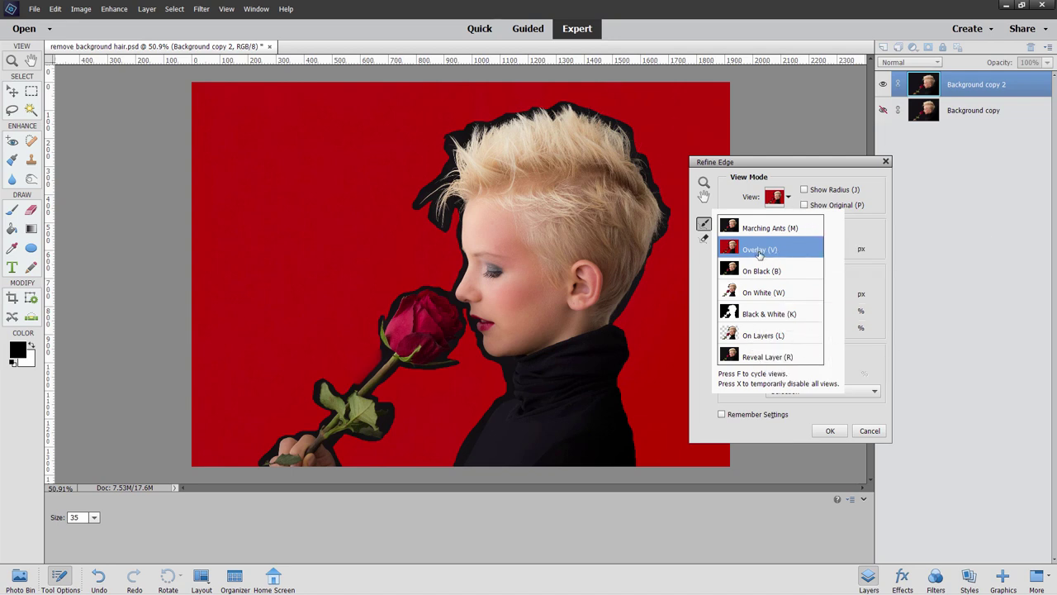
click(789, 201)
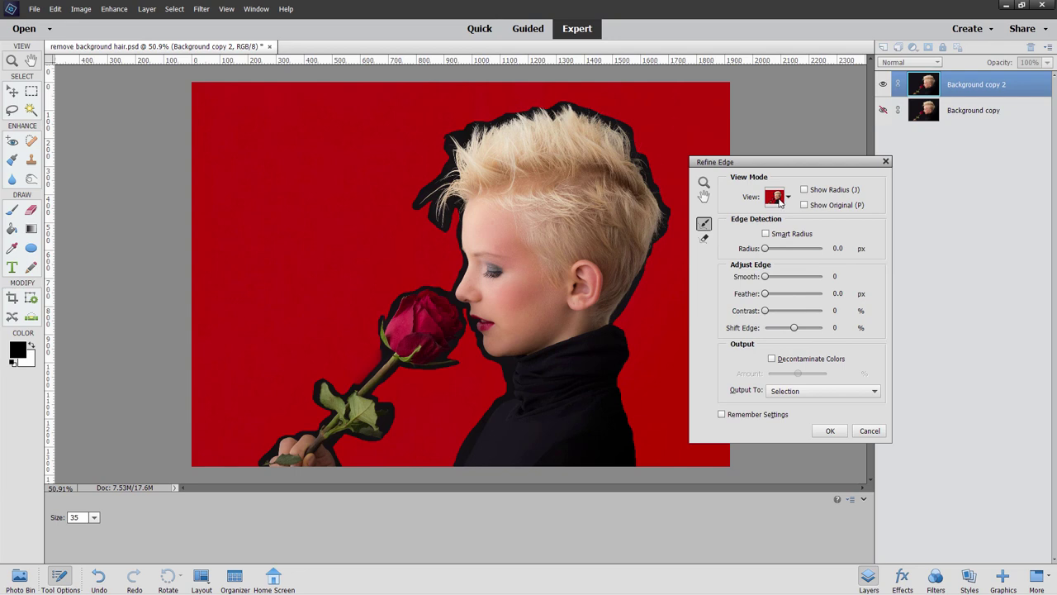
click(784, 202)
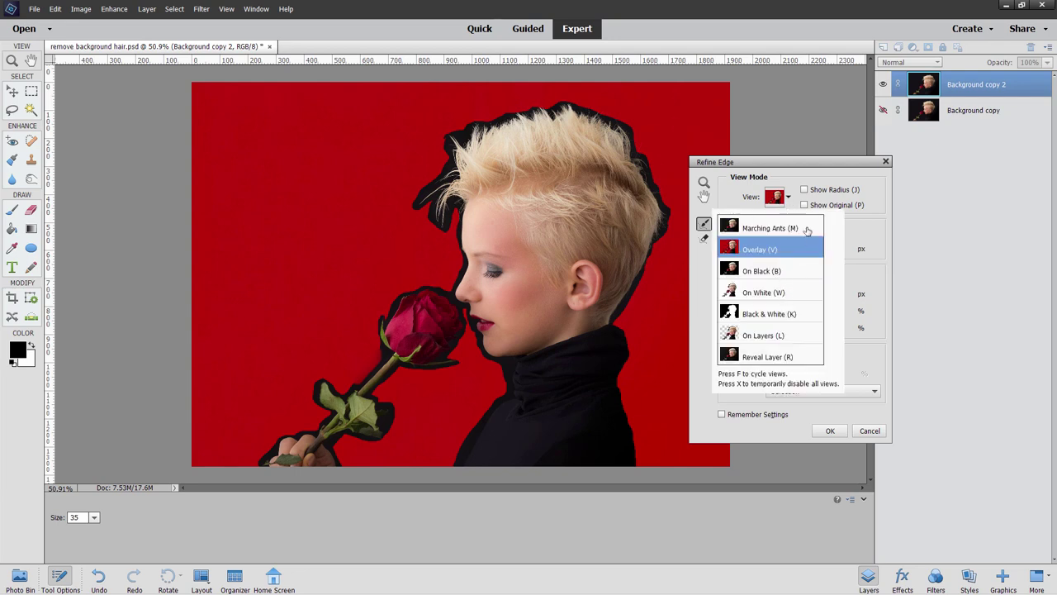
Enable Smart Radius for the edge refinement, with a radius of 1 px and a contrast of 15%
click(795, 207)
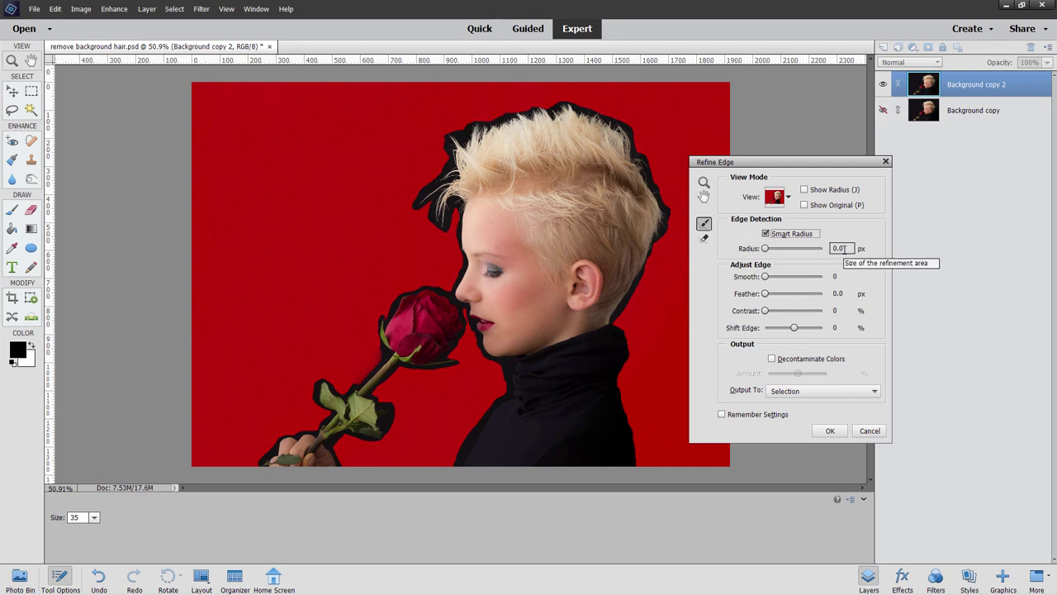
click(844, 248)
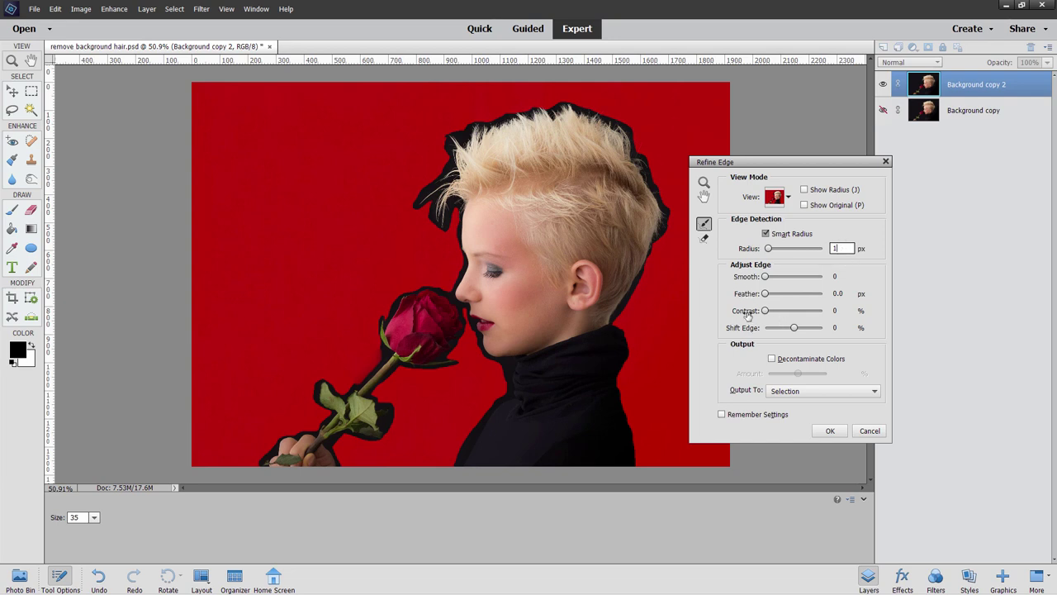
click(840, 310)
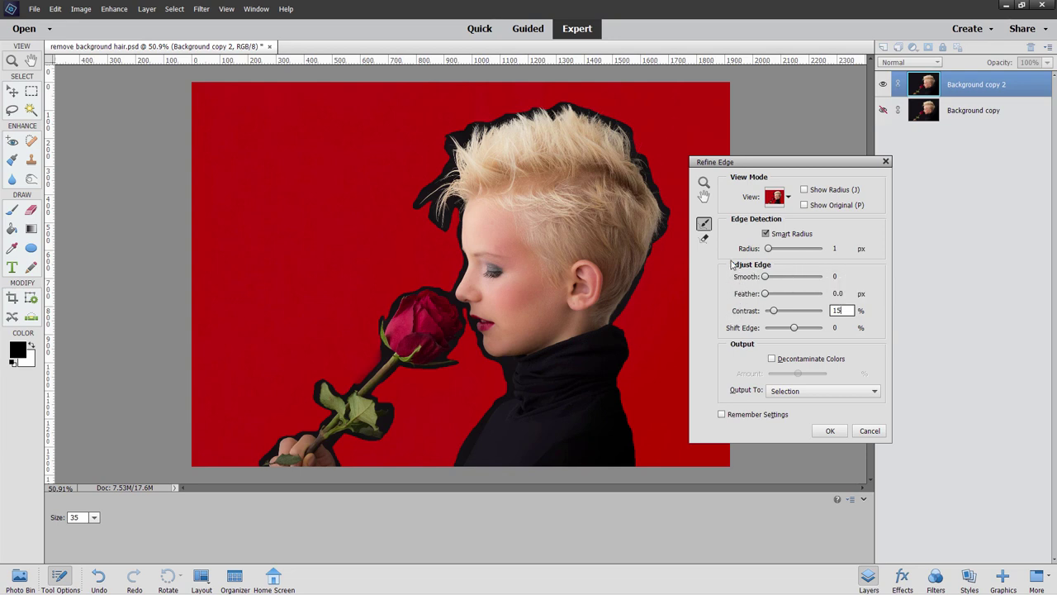
Brush with the Refine Radius tool along the nose, lips and the facing edge of the rose to remove the dark fringe
click(459, 220)
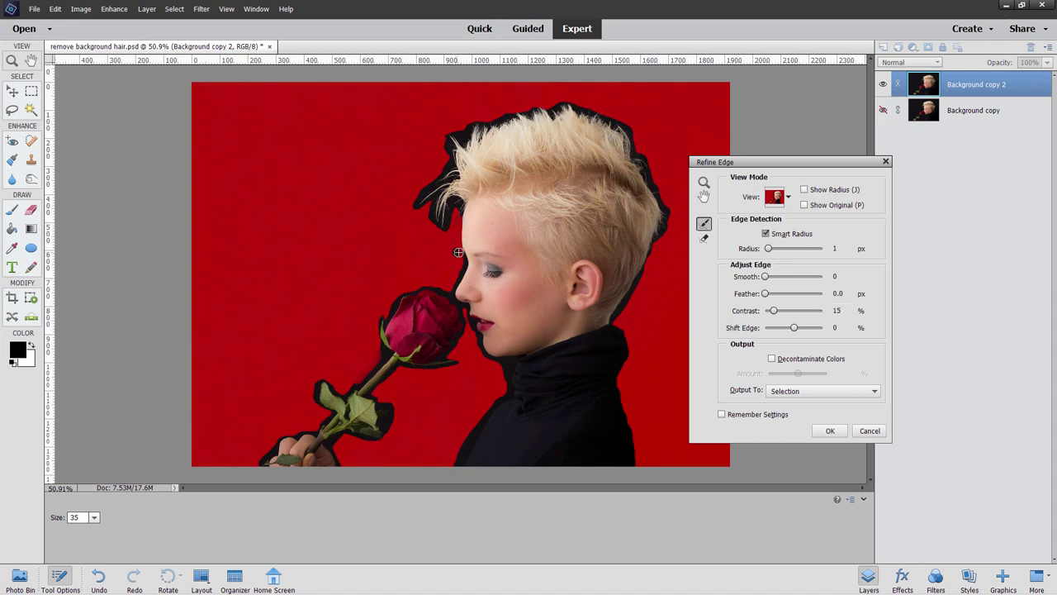
click(465, 247)
click(704, 183)
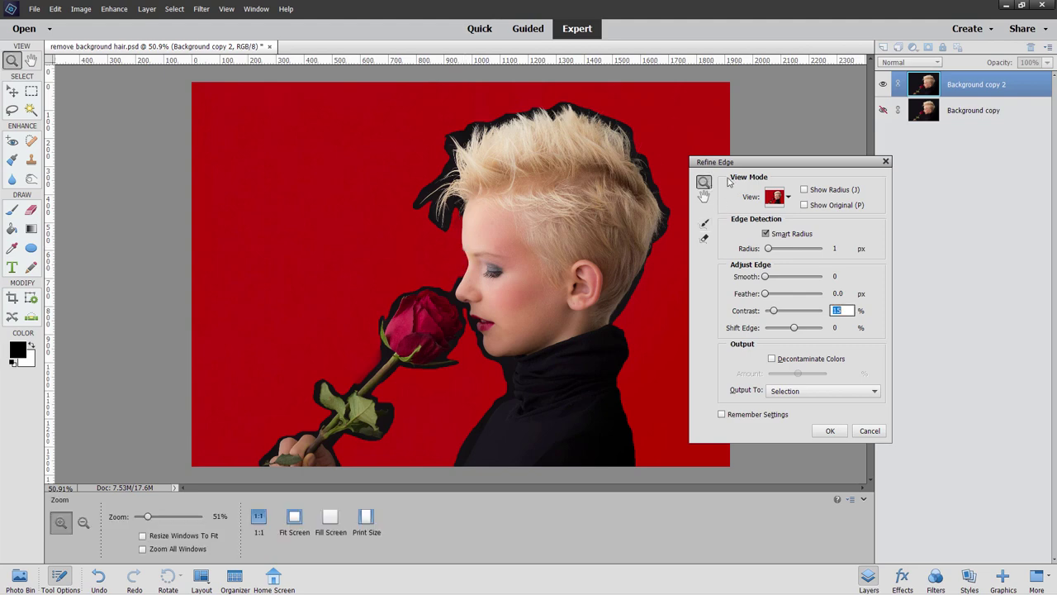
click(459, 272)
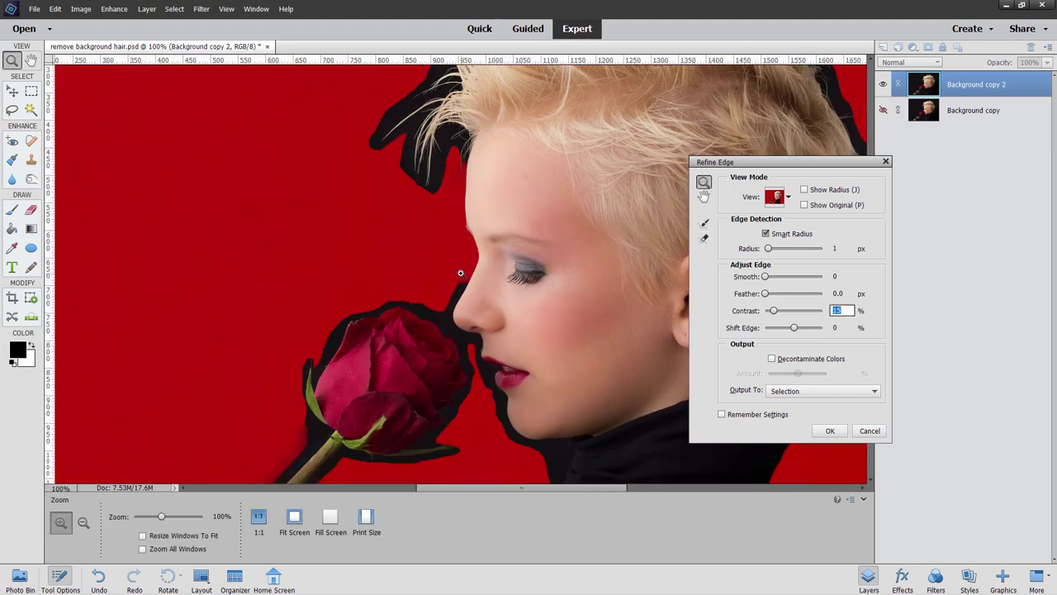
click(704, 223)
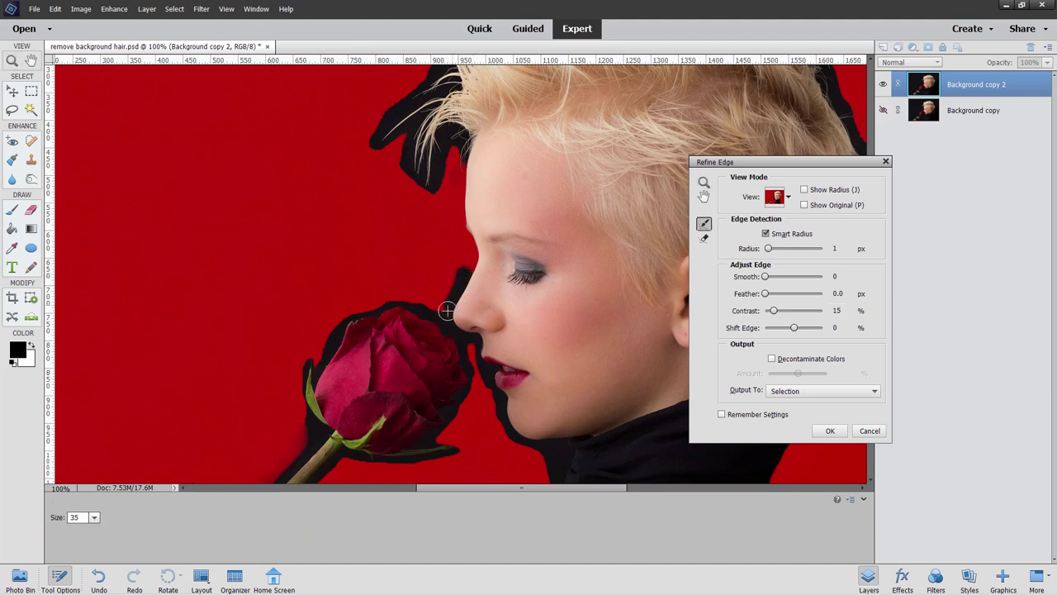
mouse_move(438, 308)
mouse_down()
mouse_move(467, 391)
mouse_move(476, 361)
mouse_move(461, 338)
mouse_move(491, 371)
mouse_move(482, 419)
mouse_move(486, 377)
mouse_move(492, 410)
mouse_up()
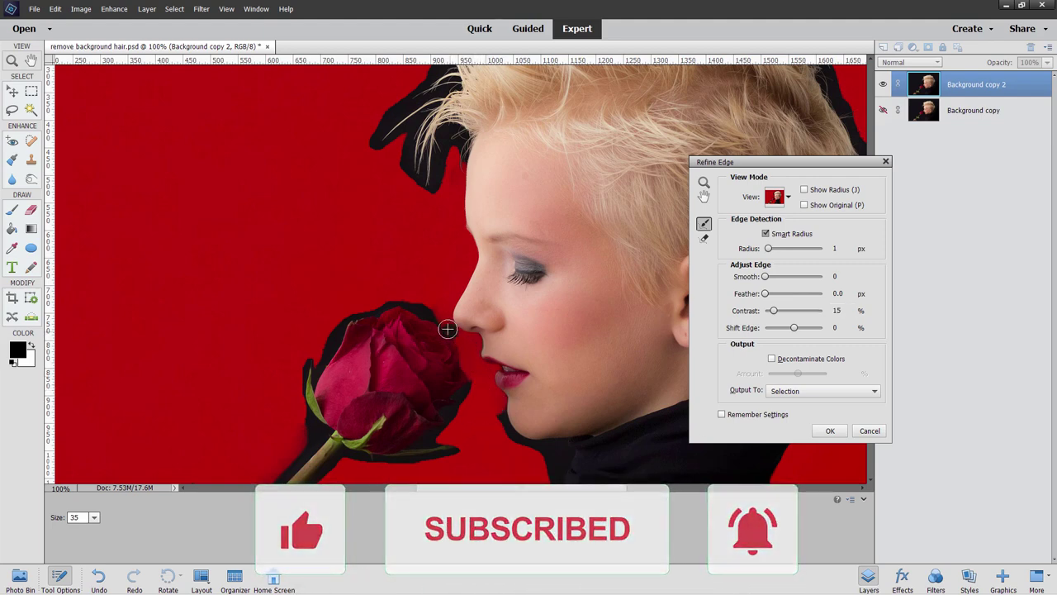
drag(446, 329, 411, 305)
drag(471, 347, 475, 345)
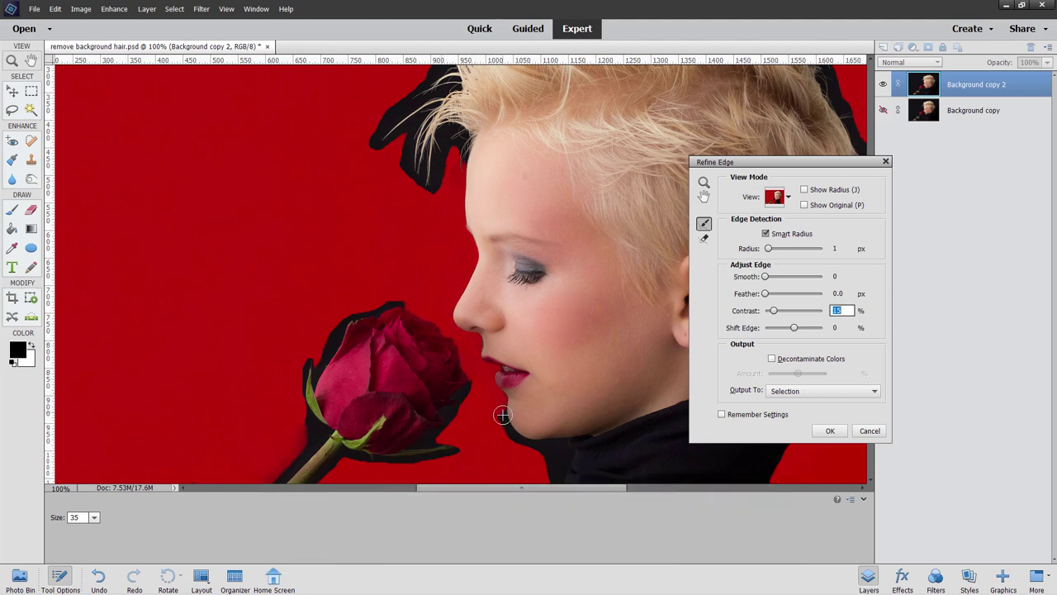
Brush away the dark fringe along the chin, throat and front edge of the black sweater with the Refine Radius tool
mouse_move(503, 415)
mouse_down()
mouse_move(515, 437)
mouse_move(503, 449)
mouse_up()
mouse_move(503, 446)
mouse_down()
mouse_move(415, 338)
mouse_move(395, 258)
mouse_move(402, 234)
mouse_move(481, 228)
mouse_move(441, 283)
mouse_move(450, 246)
mouse_move(458, 296)
mouse_move(455, 262)
mouse_move(476, 230)
mouse_move(451, 265)
mouse_move(481, 224)
mouse_move(415, 263)
mouse_move(421, 272)
mouse_move(457, 258)
mouse_move(464, 305)
mouse_move(445, 307)
mouse_move(416, 338)
mouse_move(358, 356)
mouse_move(414, 343)
mouse_move(377, 408)
mouse_up()
mouse_move(400, 368)
mouse_down()
mouse_move(360, 449)
mouse_move(349, 447)
mouse_up()
mouse_move(366, 402)
mouse_down()
mouse_move(385, 363)
mouse_move(350, 446)
mouse_up()
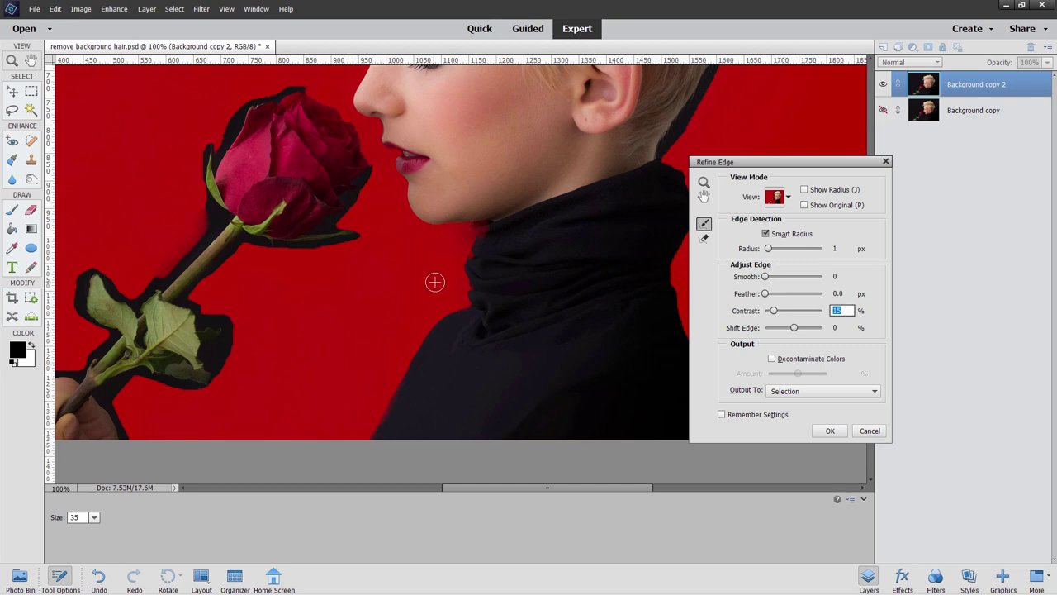
mouse_move(464, 254)
mouse_down()
mouse_move(436, 245)
mouse_move(476, 231)
mouse_up()
Brush away the dark fringe along the nape and the back of the head with the Refine Radius tool
drag(751, 162, 822, 151)
mouse_move(724, 170)
mouse_down()
mouse_move(537, 375)
mouse_move(488, 341)
mouse_move(508, 307)
mouse_move(534, 325)
mouse_move(506, 333)
mouse_move(536, 268)
mouse_move(574, 236)
mouse_move(565, 244)
mouse_move(550, 229)
mouse_move(564, 199)
mouse_up()
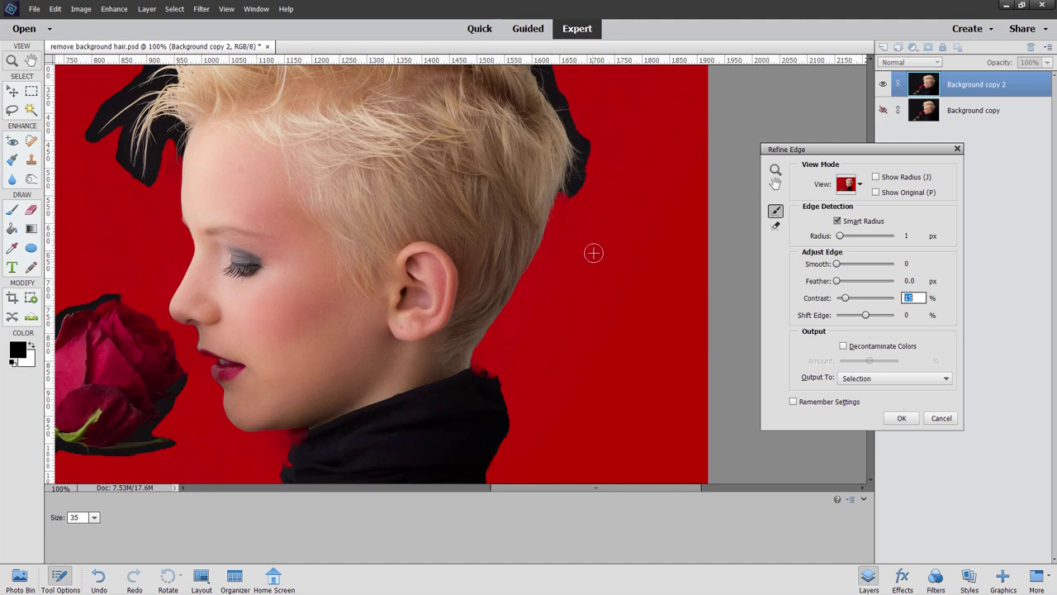
scroll(598, 247, up, 5)
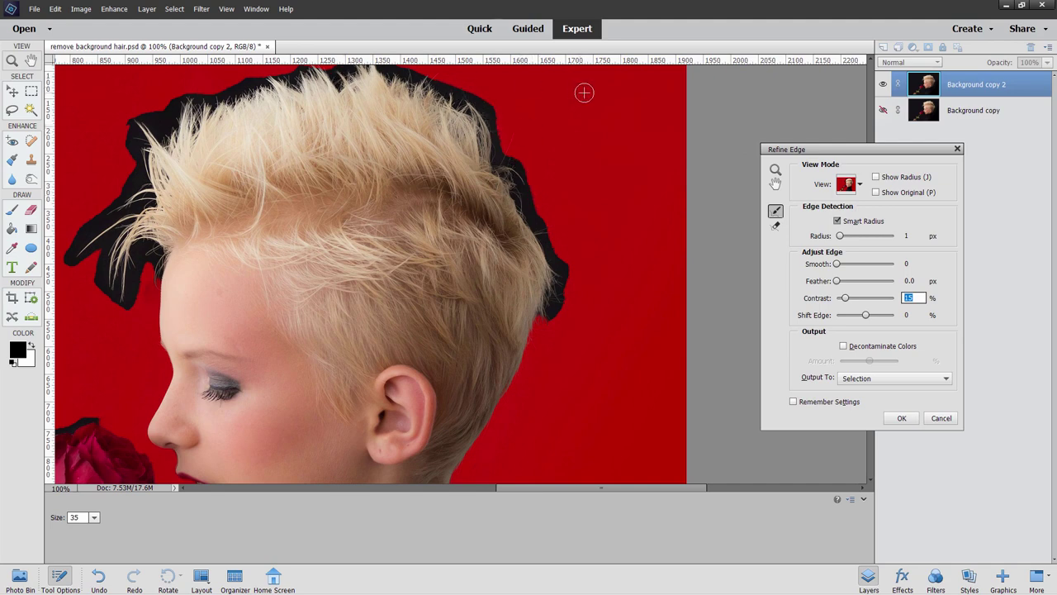
drag(552, 319, 563, 278)
mouse_move(553, 336)
mouse_down()
mouse_move(541, 319)
mouse_move(579, 237)
mouse_up()
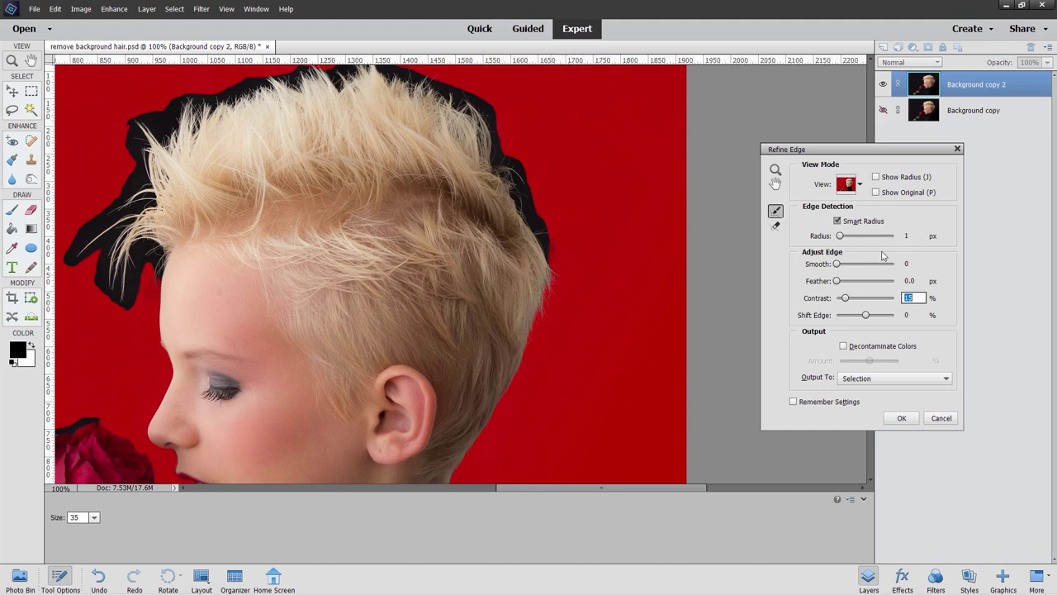
Refine the hair edge along the upper back of the head, brushing over the remaining dark fringe
drag(567, 268, 521, 195)
key(ctrl+z)
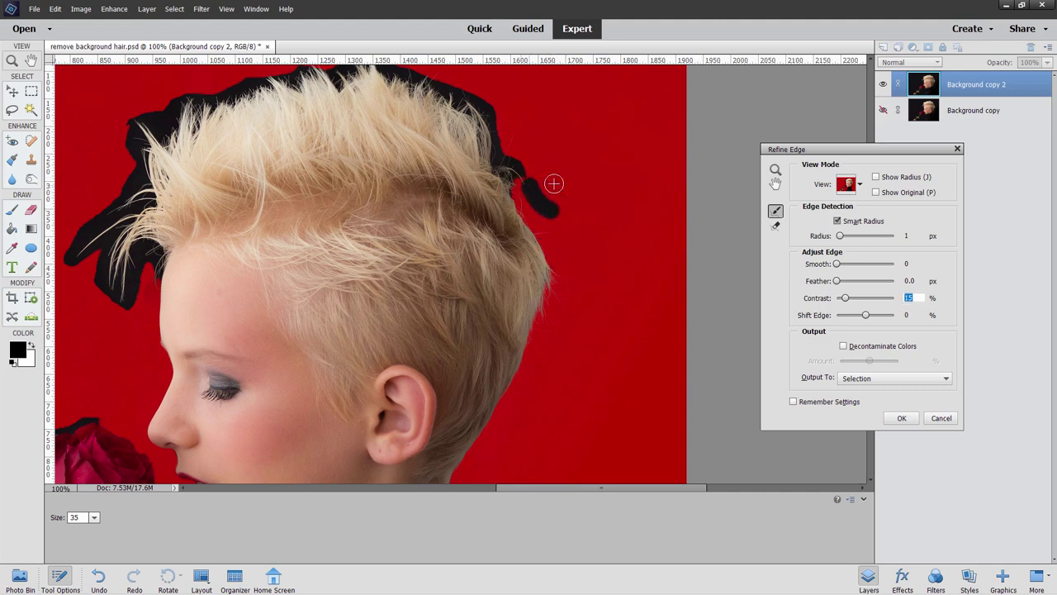
mouse_move(543, 184)
mouse_down()
mouse_move(545, 269)
mouse_move(512, 252)
mouse_up()
key(ctrl+z)
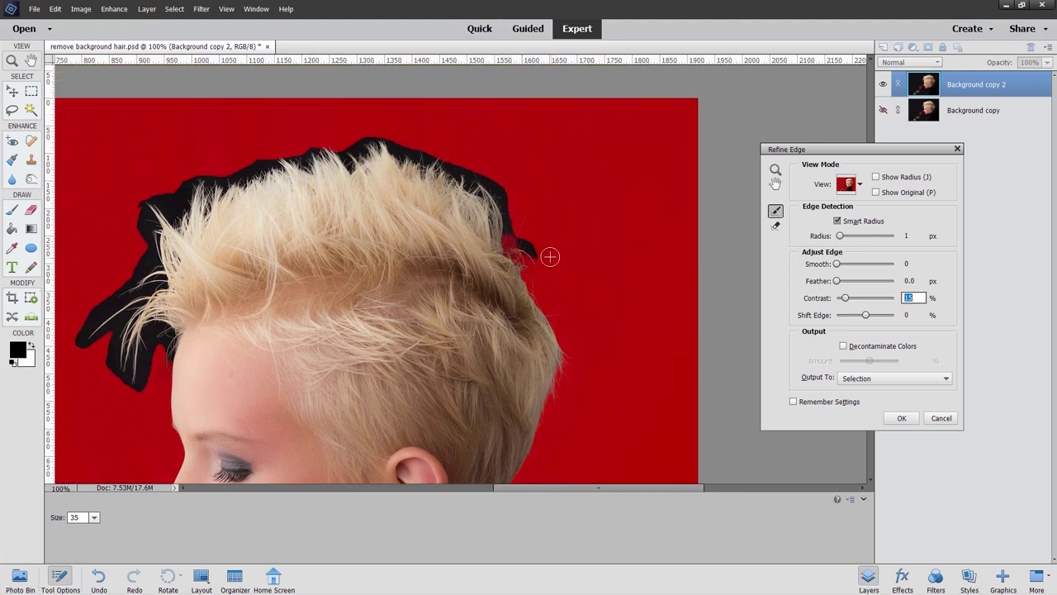
mouse_move(519, 246)
mouse_down()
mouse_move(509, 220)
mouse_move(549, 253)
mouse_up()
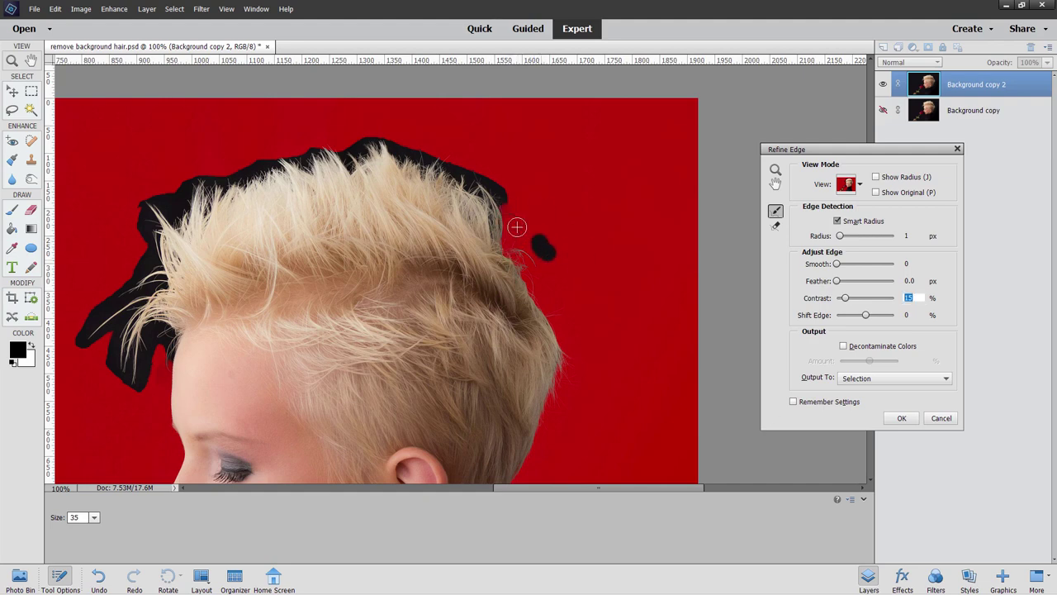
mouse_move(514, 217)
mouse_down()
mouse_move(479, 181)
mouse_move(503, 202)
mouse_move(499, 217)
mouse_move(565, 188)
mouse_move(493, 196)
mouse_move(500, 221)
mouse_up()
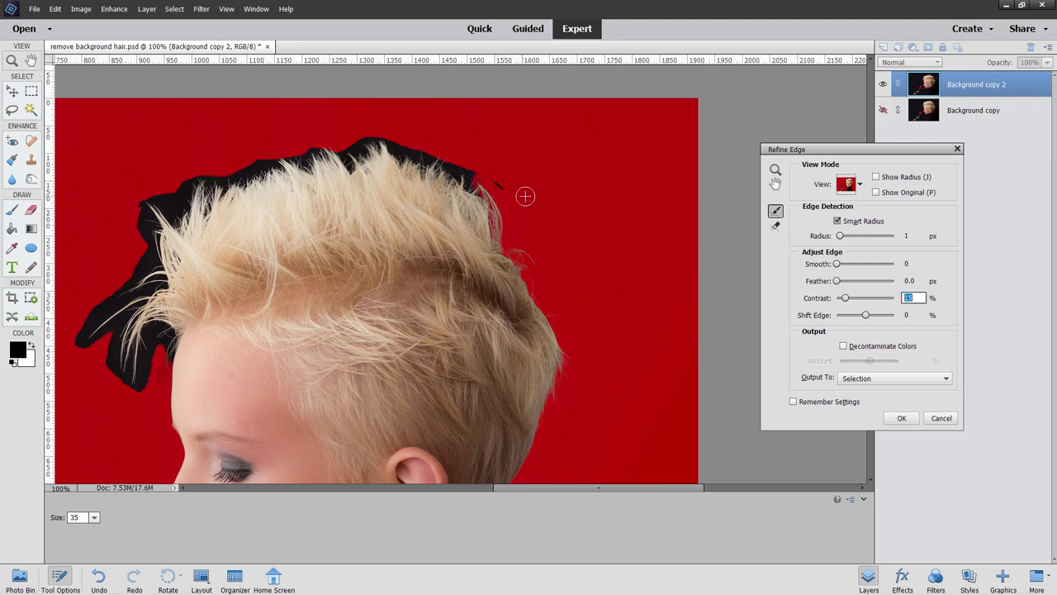
Brush over the dark fringe along the spiky hair on top of the head, from the crown to the front
mouse_move(508, 191)
mouse_down()
mouse_move(471, 165)
mouse_move(481, 187)
mouse_move(449, 158)
mouse_move(459, 177)
mouse_move(398, 149)
mouse_move(422, 147)
mouse_move(425, 177)
mouse_move(402, 154)
mouse_move(401, 170)
mouse_move(387, 135)
mouse_move(339, 159)
mouse_up()
mouse_move(380, 129)
mouse_down()
mouse_move(352, 163)
mouse_move(289, 157)
mouse_move(252, 170)
mouse_move(295, 144)
mouse_move(309, 167)
mouse_move(316, 150)
mouse_move(324, 155)
mouse_move(259, 168)
mouse_move(223, 190)
mouse_move(245, 191)
mouse_move(219, 180)
mouse_move(213, 192)
mouse_move(217, 174)
mouse_move(206, 218)
mouse_up()
mouse_move(224, 157)
mouse_down()
mouse_move(223, 181)
mouse_move(192, 175)
mouse_move(181, 216)
mouse_move(246, 195)
mouse_move(220, 174)
mouse_move(183, 216)
mouse_move(191, 158)
mouse_move(175, 202)
mouse_move(154, 149)
mouse_up()
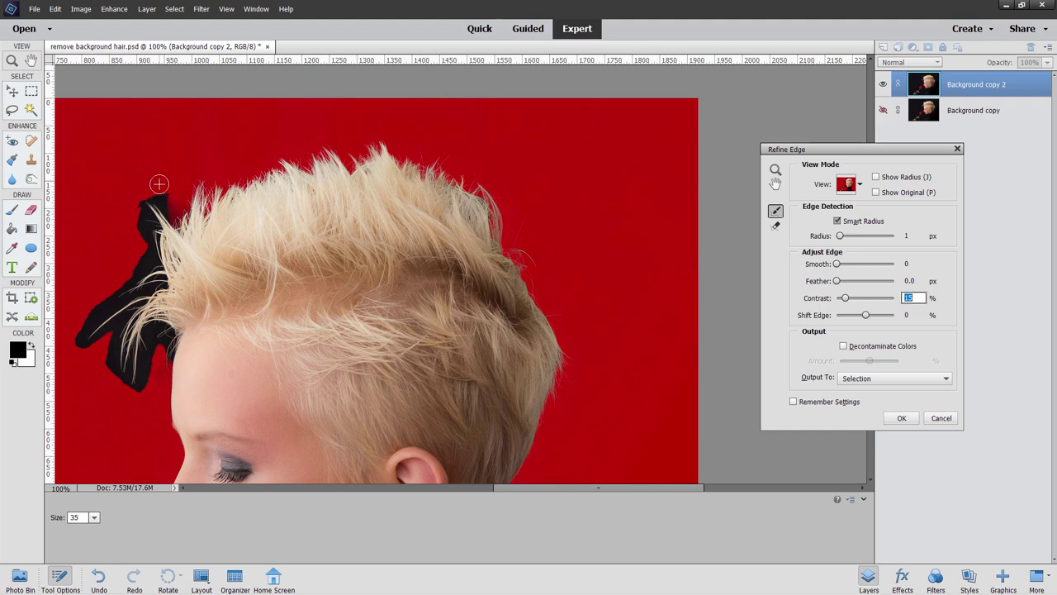
Refine the loose hair wisps above and in front of the forehead, clearing the dark areas around and between them
mouse_move(158, 187)
mouse_down()
mouse_move(190, 179)
mouse_move(150, 229)
mouse_move(152, 260)
mouse_move(136, 268)
mouse_up()
mouse_move(85, 340)
mouse_down()
mouse_move(152, 277)
mouse_move(82, 321)
mouse_move(76, 339)
mouse_move(161, 285)
mouse_up()
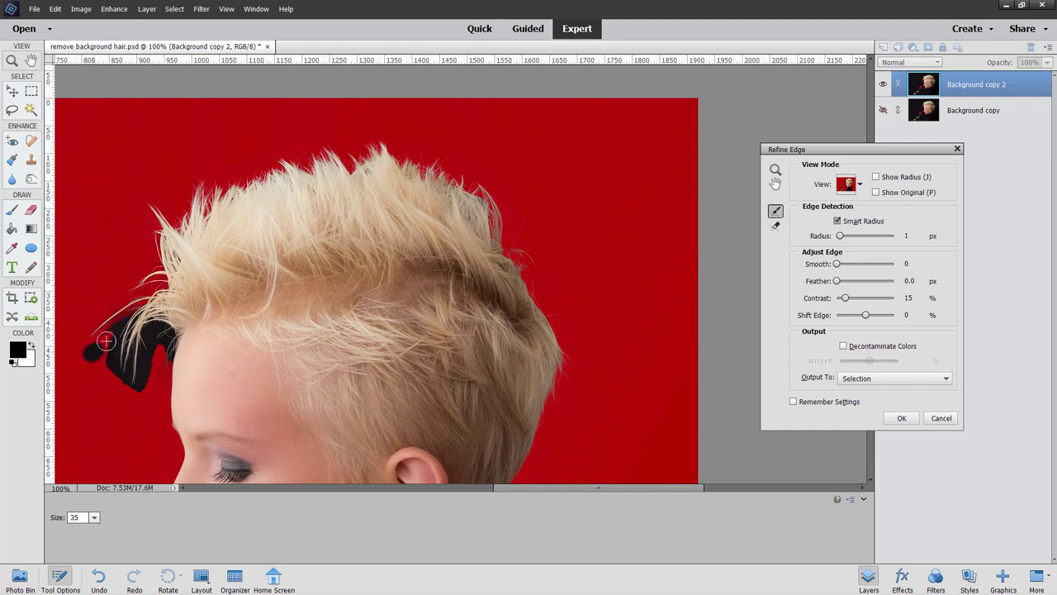
mouse_move(107, 338)
mouse_down()
mouse_move(82, 379)
mouse_move(128, 327)
mouse_up()
drag(112, 387, 129, 350)
drag(130, 389, 141, 340)
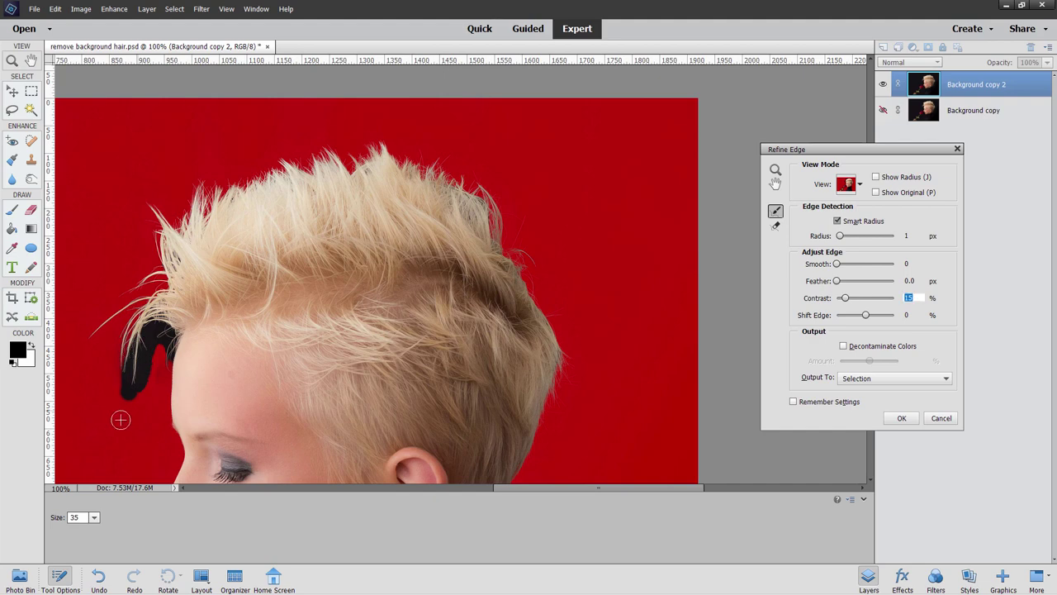
drag(133, 396, 148, 324)
mouse_move(140, 387)
mouse_down()
mouse_move(162, 328)
mouse_move(155, 369)
mouse_move(166, 337)
mouse_move(157, 347)
mouse_up()
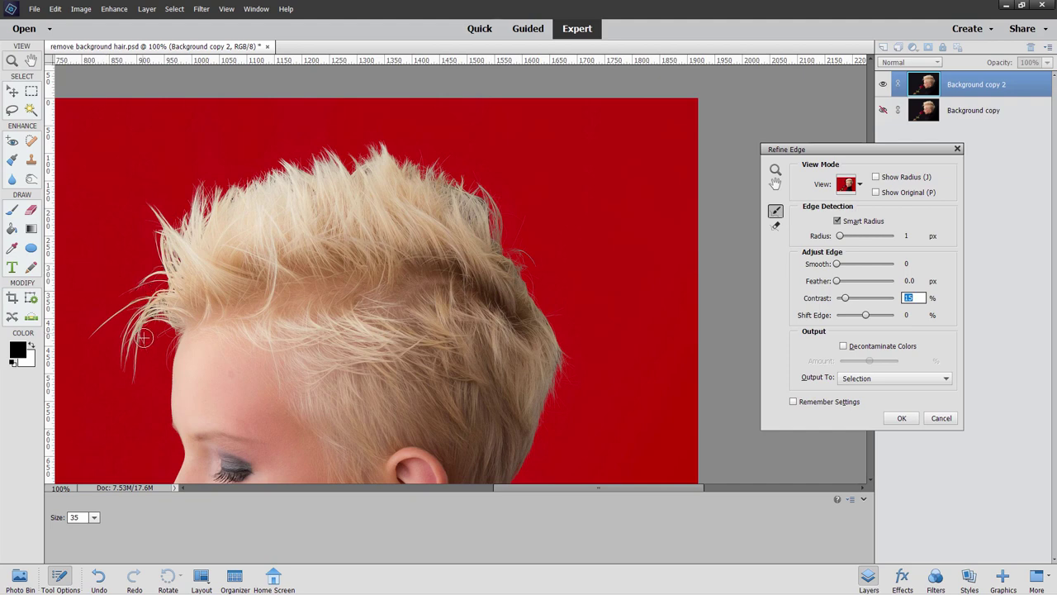
Brush away the dark fringe along the outer side of the rose stem and leaves and around the knuckles
drag(139, 355, 236, 231)
mouse_move(166, 322)
mouse_down()
mouse_move(243, 239)
mouse_move(278, 171)
mouse_up()
mouse_move(240, 223)
mouse_down()
mouse_move(295, 175)
mouse_move(358, 177)
mouse_move(288, 223)
mouse_move(299, 219)
mouse_move(277, 264)
mouse_move(268, 260)
mouse_move(281, 309)
mouse_move(192, 329)
mouse_move(211, 312)
mouse_move(289, 312)
mouse_move(235, 362)
mouse_move(246, 331)
mouse_move(290, 320)
mouse_move(241, 368)
mouse_move(202, 400)
mouse_move(176, 344)
mouse_move(195, 398)
mouse_move(166, 366)
mouse_move(147, 364)
mouse_move(143, 407)
mouse_move(125, 407)
mouse_move(151, 377)
mouse_move(146, 409)
mouse_move(179, 430)
mouse_move(134, 400)
mouse_move(255, 286)
mouse_up()
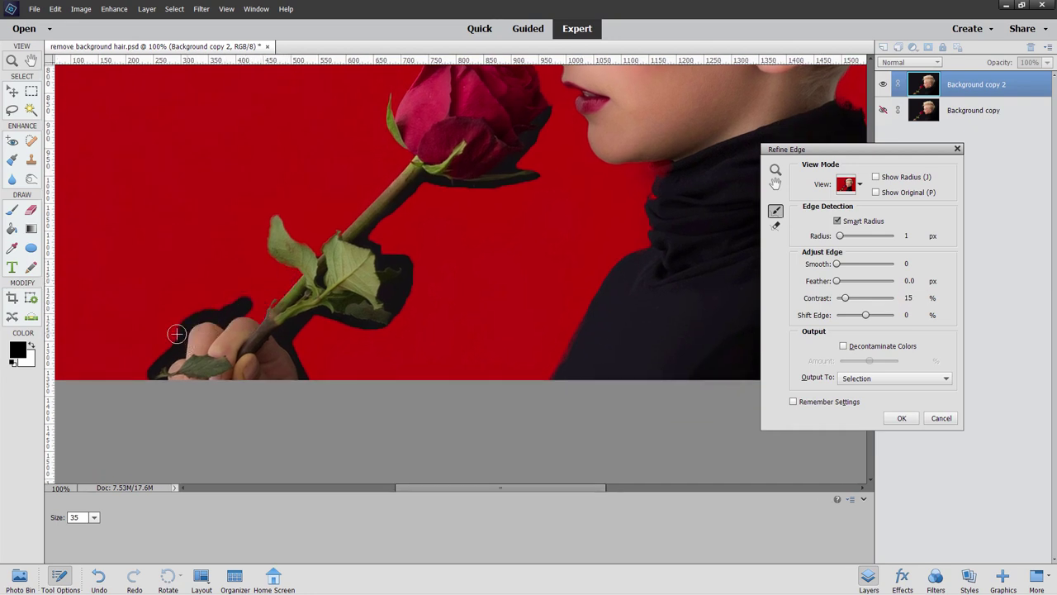
drag(157, 315, 176, 349)
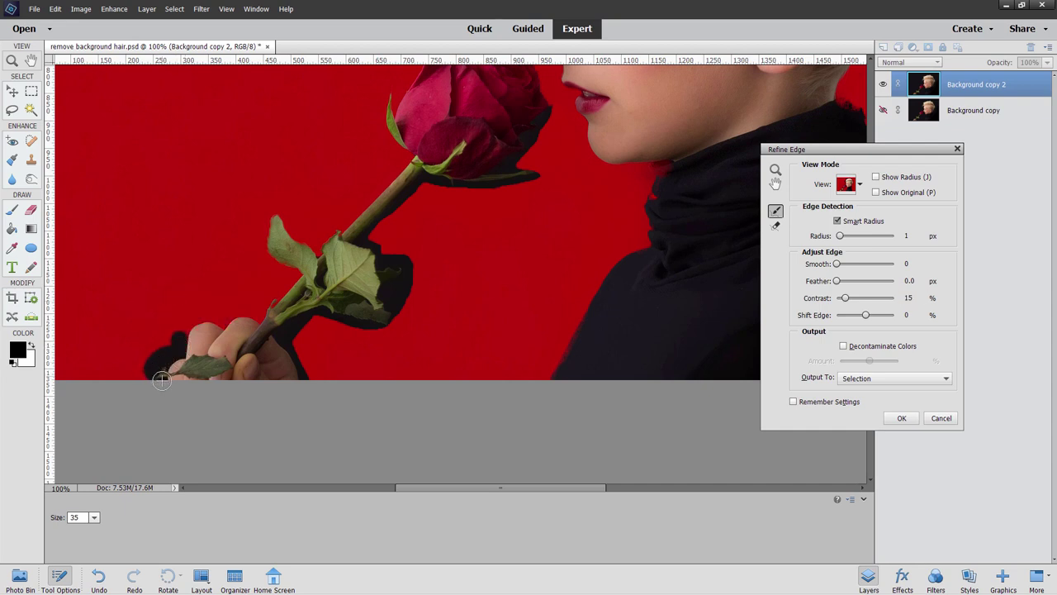
drag(157, 388, 164, 417)
drag(164, 357, 175, 368)
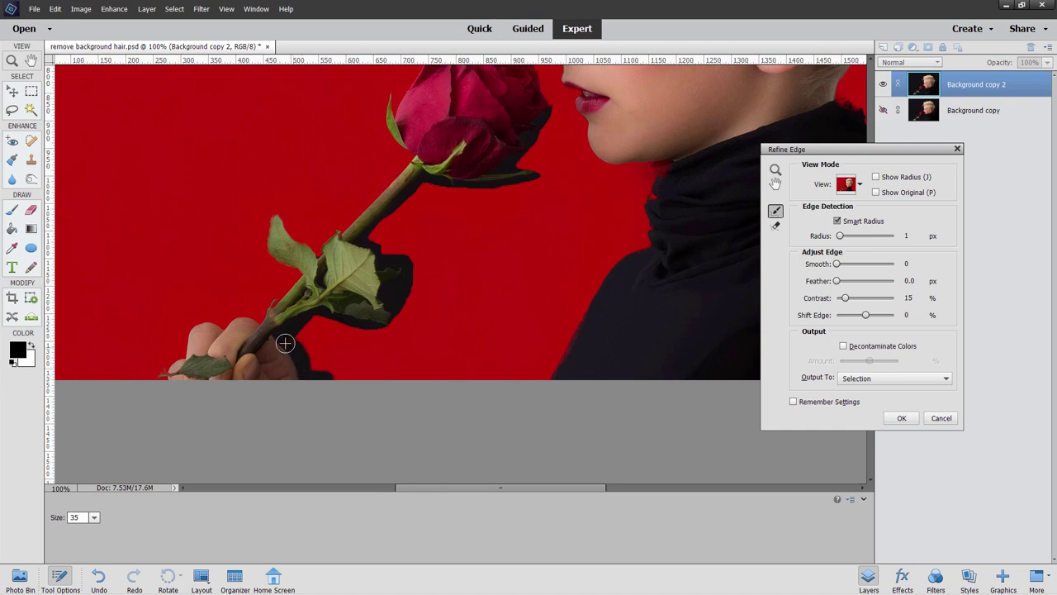
Clear the dark fringe from the inner side of the hand, beneath the leaves and stem, and under the rose bloom
drag(283, 341, 319, 352)
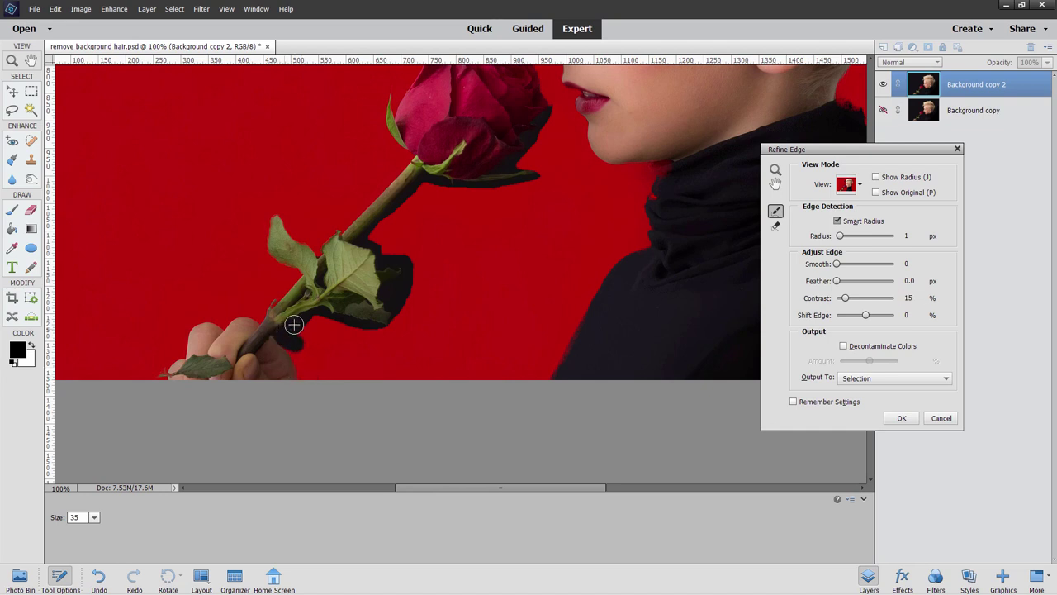
mouse_move(304, 342)
mouse_down()
mouse_move(333, 310)
mouse_move(337, 323)
mouse_move(392, 331)
mouse_move(397, 305)
mouse_move(385, 292)
mouse_move(414, 309)
mouse_move(401, 293)
mouse_move(411, 259)
mouse_move(458, 290)
mouse_move(428, 261)
mouse_move(375, 260)
mouse_move(431, 265)
mouse_move(418, 286)
mouse_move(366, 244)
mouse_move(433, 241)
mouse_move(360, 240)
mouse_move(396, 207)
mouse_move(429, 225)
mouse_move(389, 231)
mouse_move(423, 179)
mouse_move(431, 207)
mouse_move(425, 179)
mouse_move(485, 189)
mouse_move(545, 171)
mouse_move(455, 351)
mouse_up()
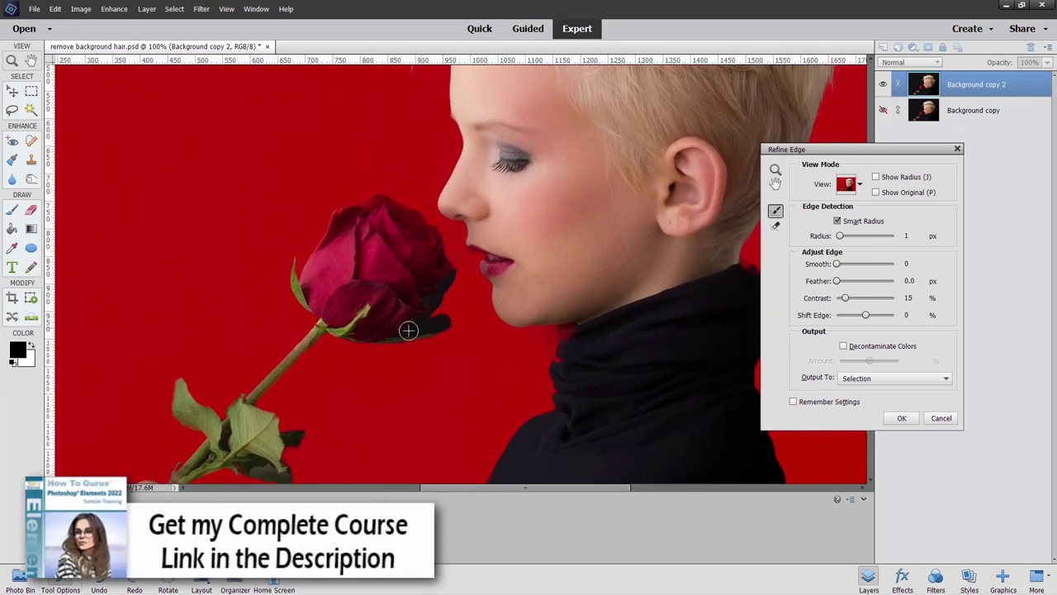
mouse_move(467, 303)
mouse_down()
mouse_move(428, 302)
mouse_move(434, 318)
mouse_move(464, 304)
mouse_move(461, 271)
mouse_move(438, 290)
mouse_move(464, 323)
mouse_move(456, 285)
mouse_move(424, 301)
mouse_move(480, 300)
mouse_move(464, 262)
mouse_move(432, 314)
mouse_up()
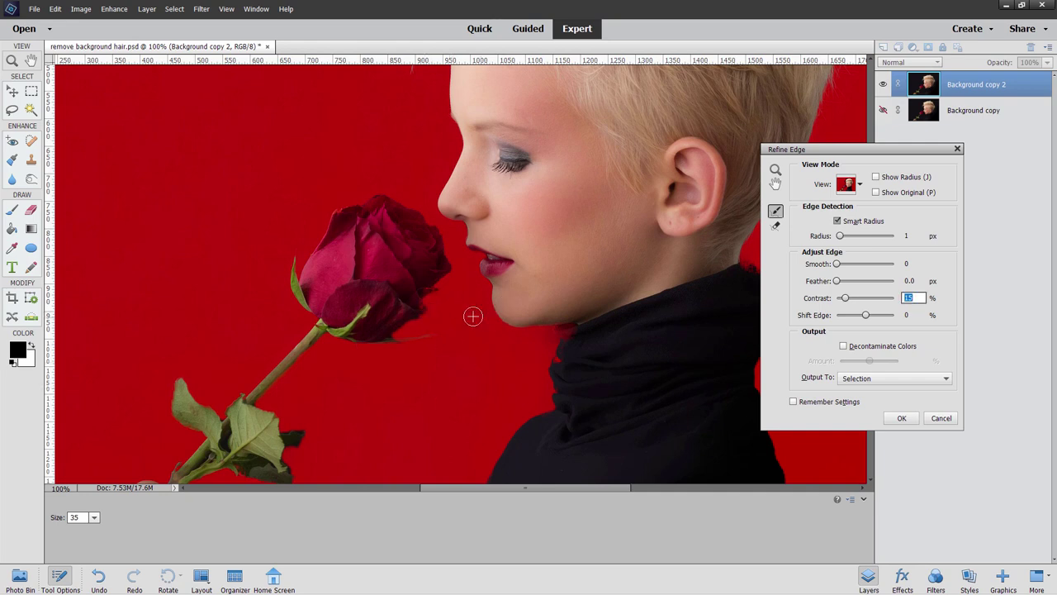
Touch up the sweater collar's front edge below the chin with the Erase Refinements tool
drag(557, 336, 569, 331)
click(776, 227)
drag(565, 365, 564, 362)
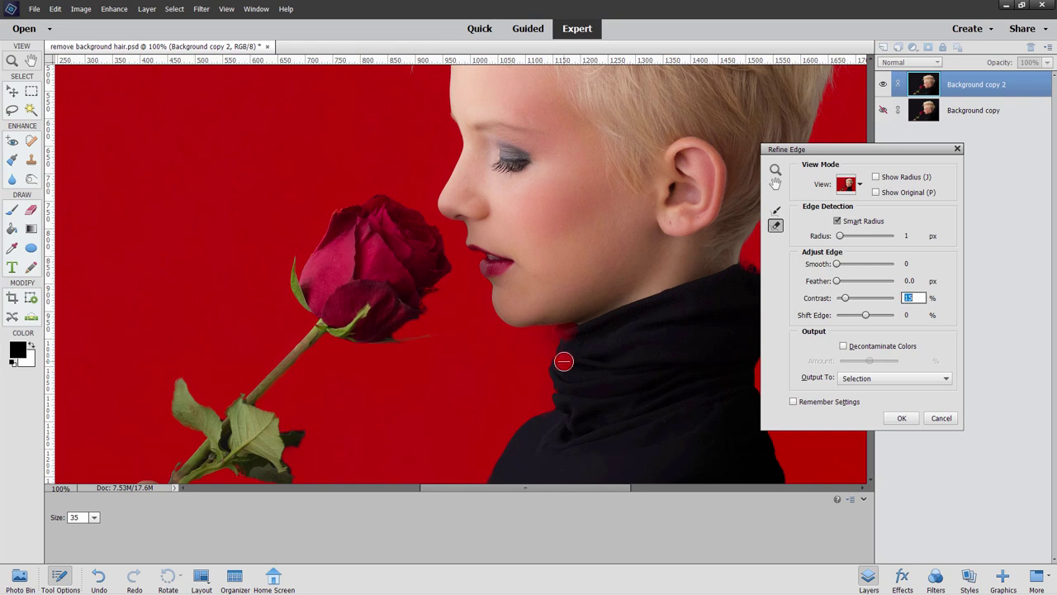
click(565, 362)
click(570, 343)
click(578, 337)
click(570, 339)
Fit the image on screen and output the refined selection to a New Layer with Layer Mask
click(778, 172)
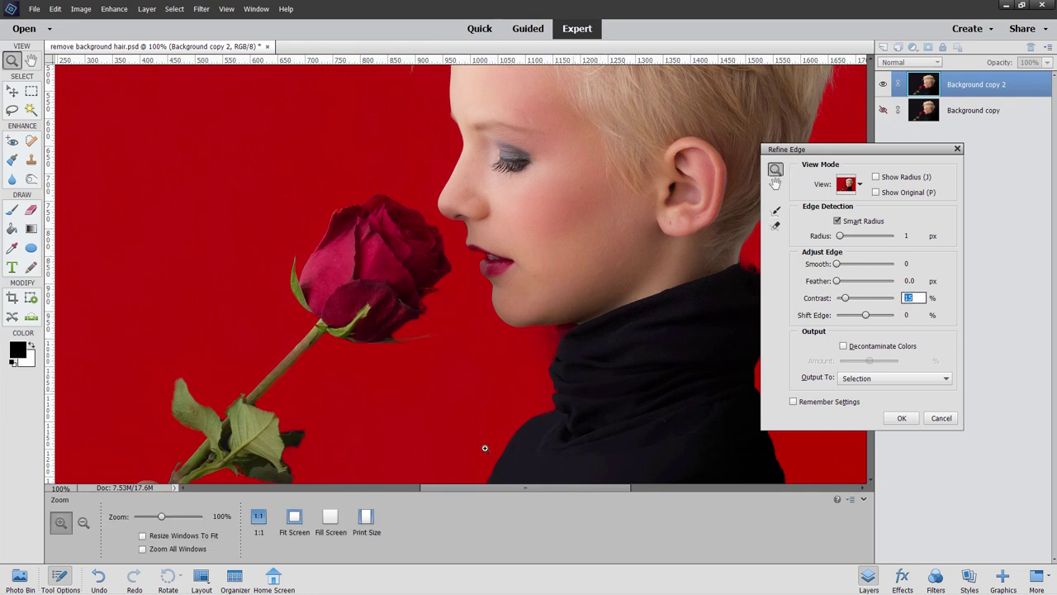
click(294, 517)
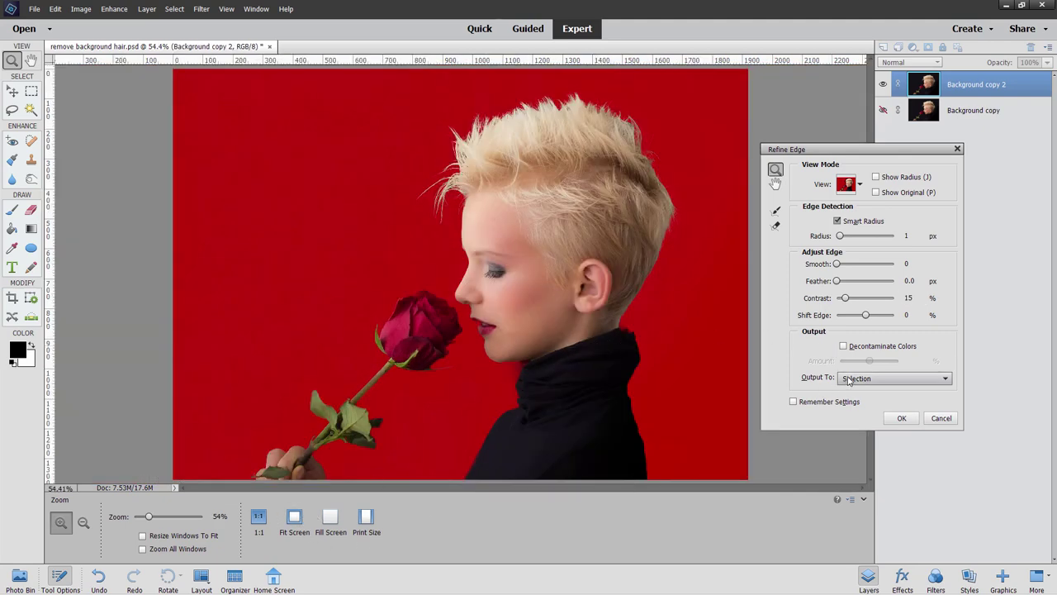
click(918, 380)
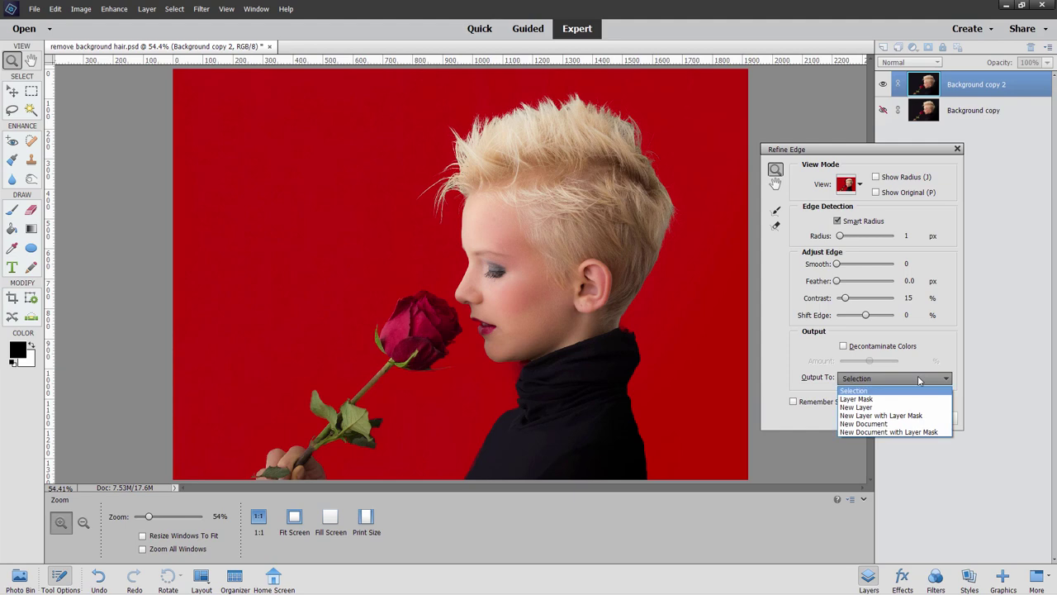
click(878, 416)
click(899, 418)
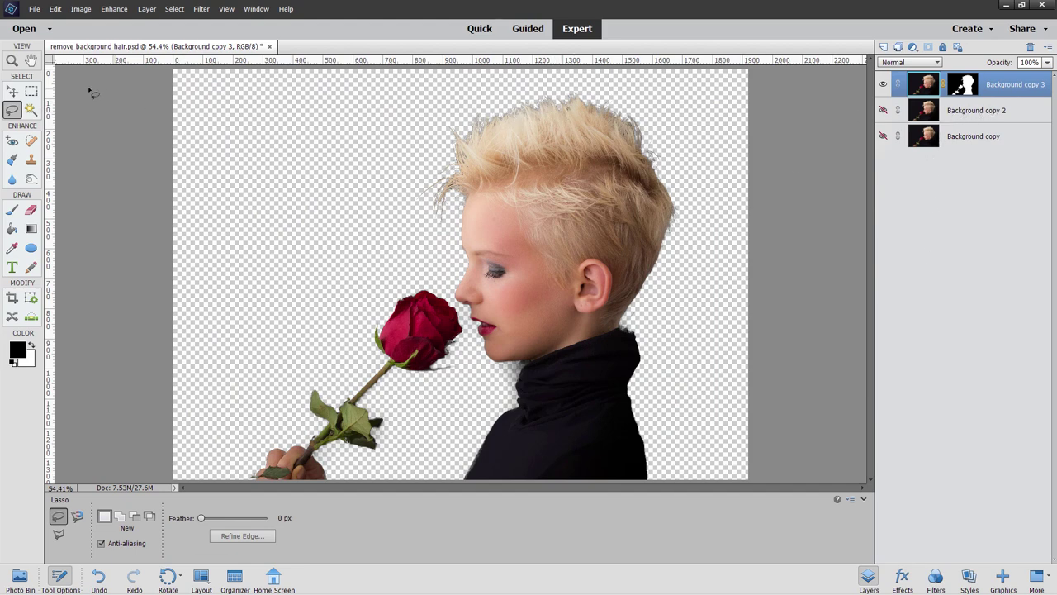
Zoom in to 200% and examine the cutout edges along the hair, face, rose and sweater collar
click(11, 60)
click(553, 103)
click(553, 103)
click(536, 111)
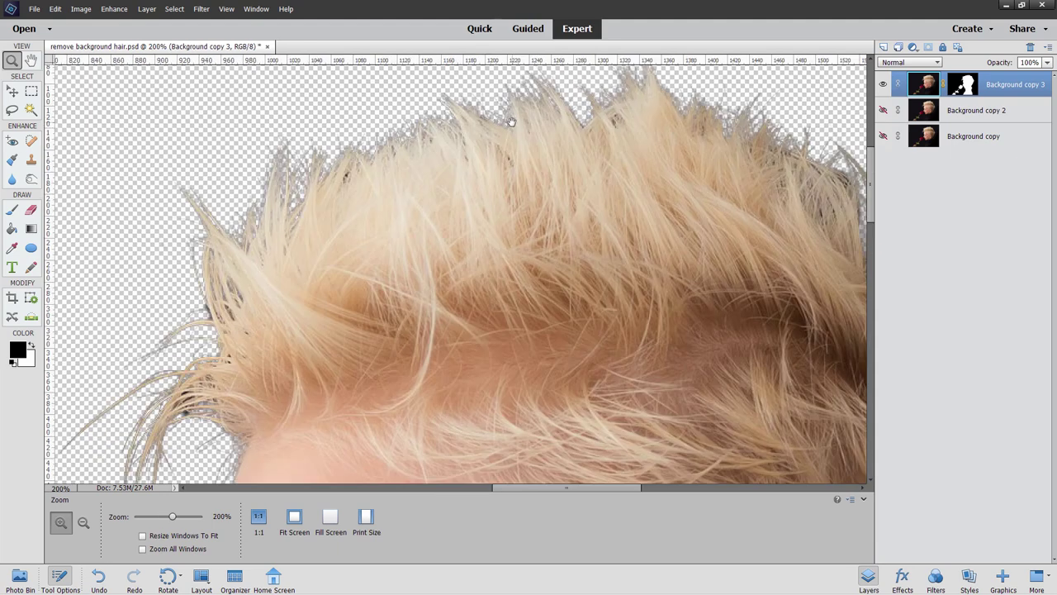
drag(509, 124, 493, 245)
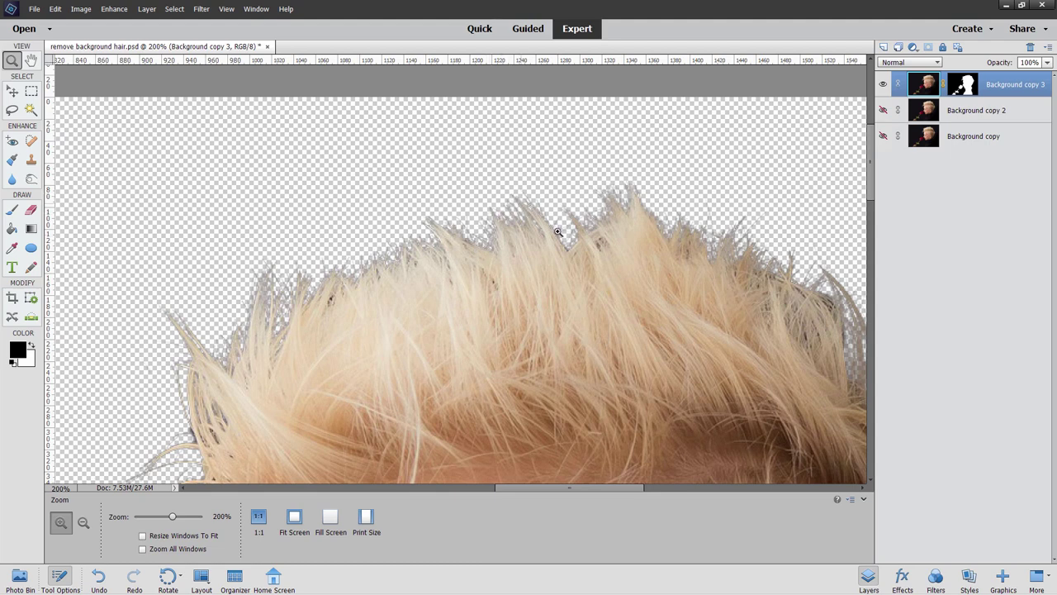
drag(743, 197, 535, 143)
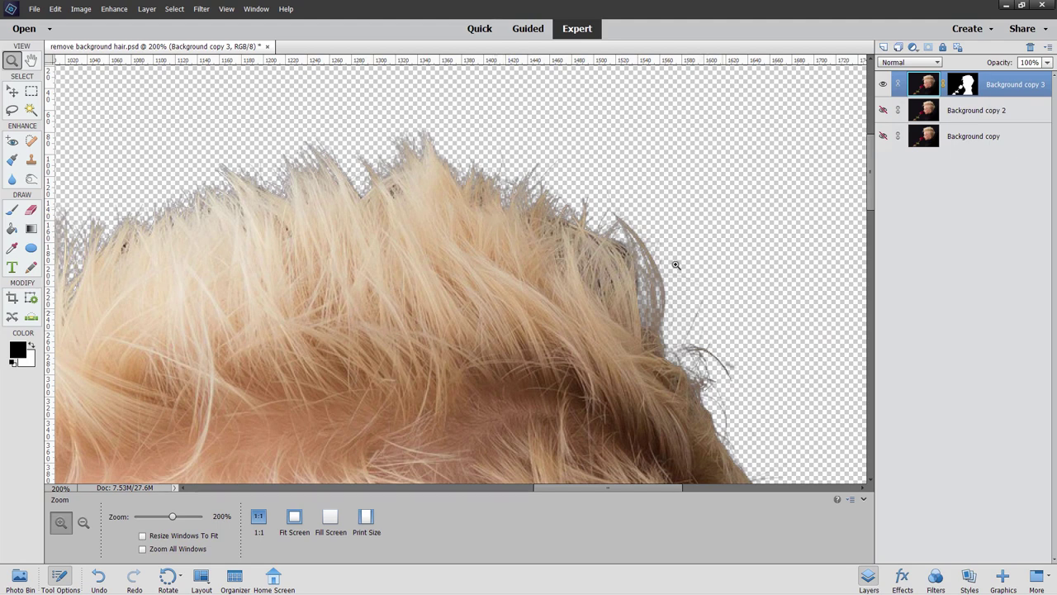
drag(425, 351, 694, 138)
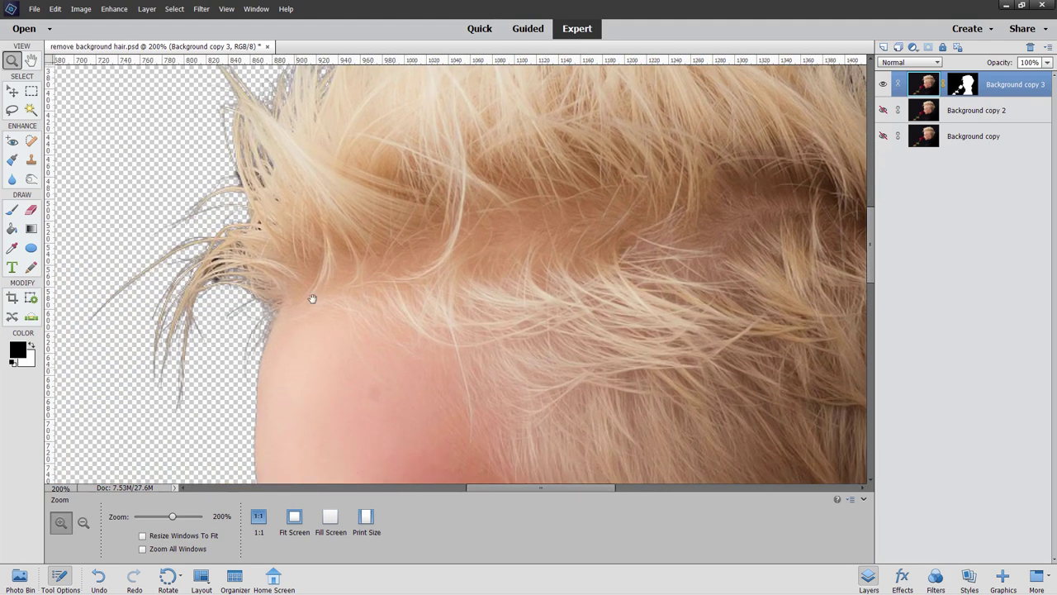
drag(284, 397, 317, 278)
scroll(312, 294, down, 3)
scroll(312, 293, left, 1)
scroll(299, 212, right, 2)
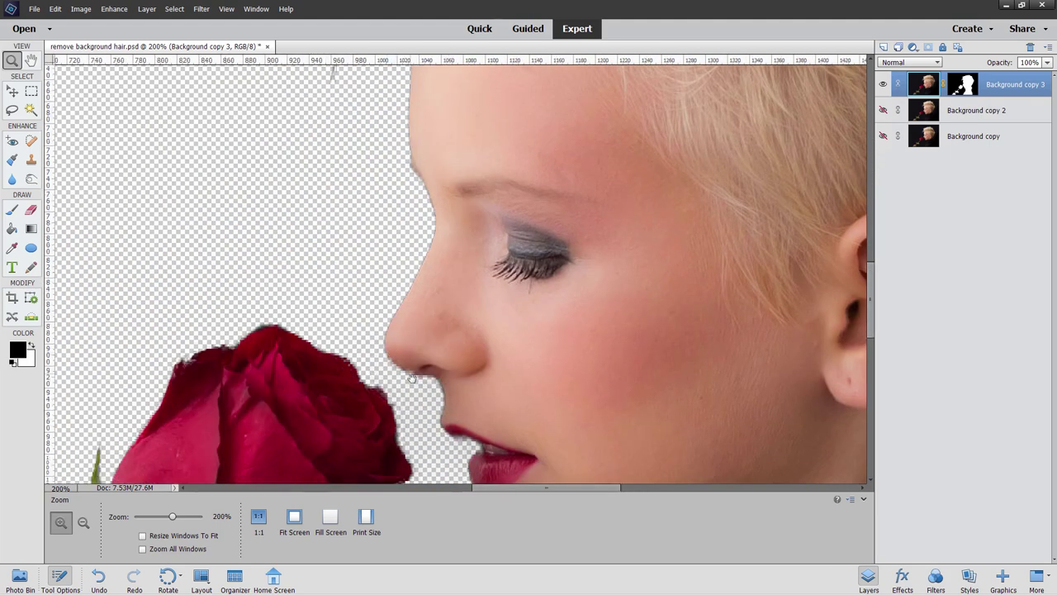
scroll(413, 380, down, 5)
scroll(409, 378, right, 3)
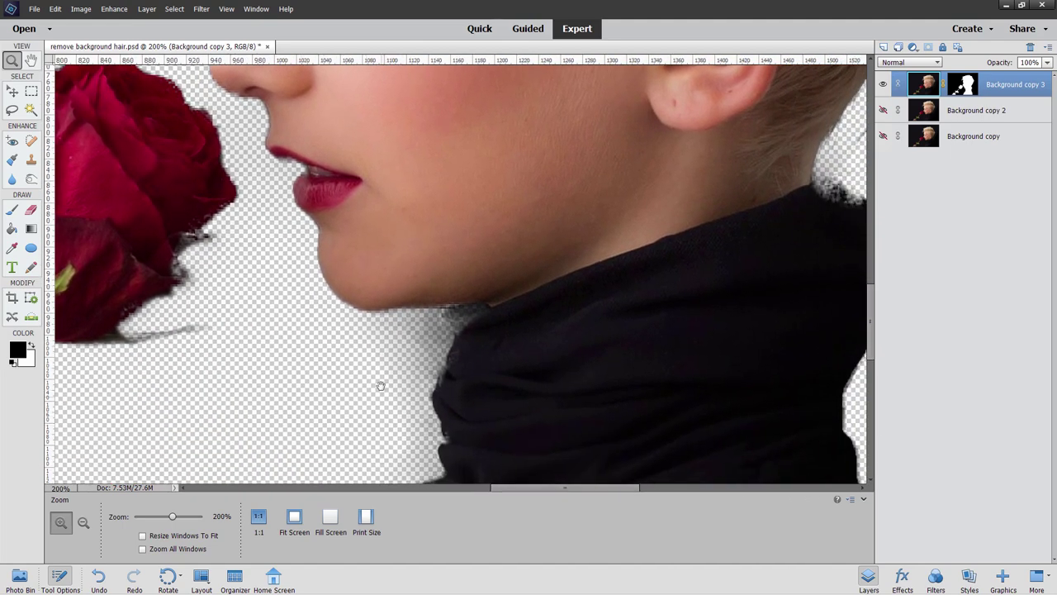
scroll(381, 379, down, 2)
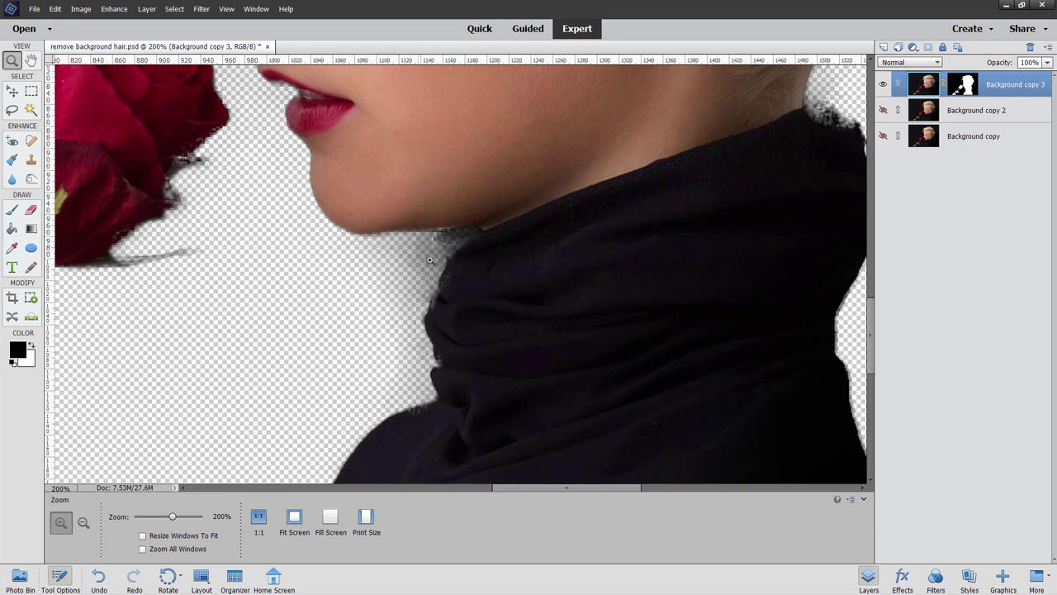
Paint black on the cutout layer's mask to remove the haze between chin and collar, reducing the brush to 8 px for the corner
click(968, 85)
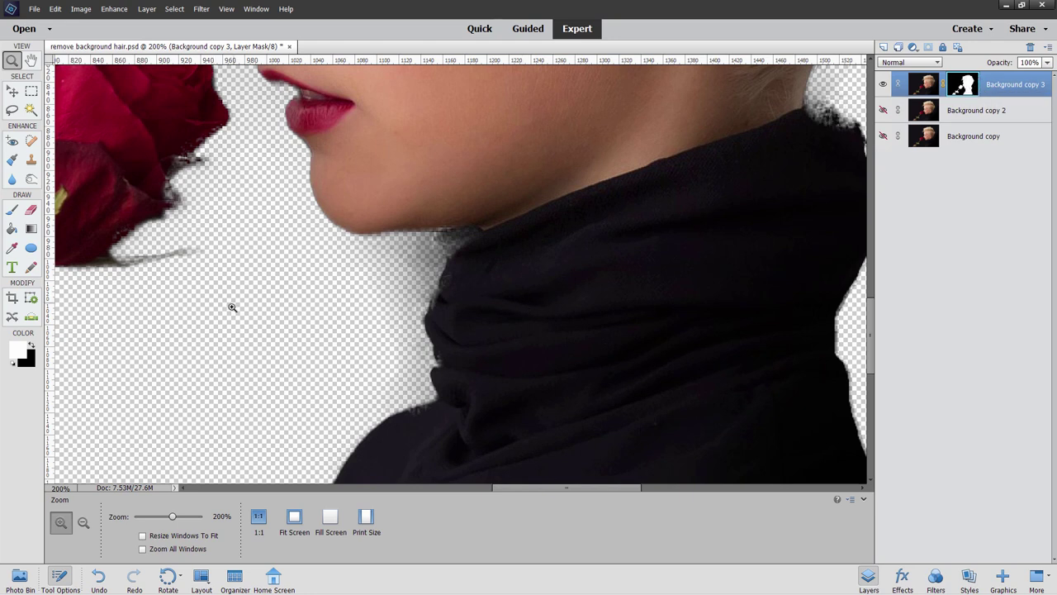
click(13, 209)
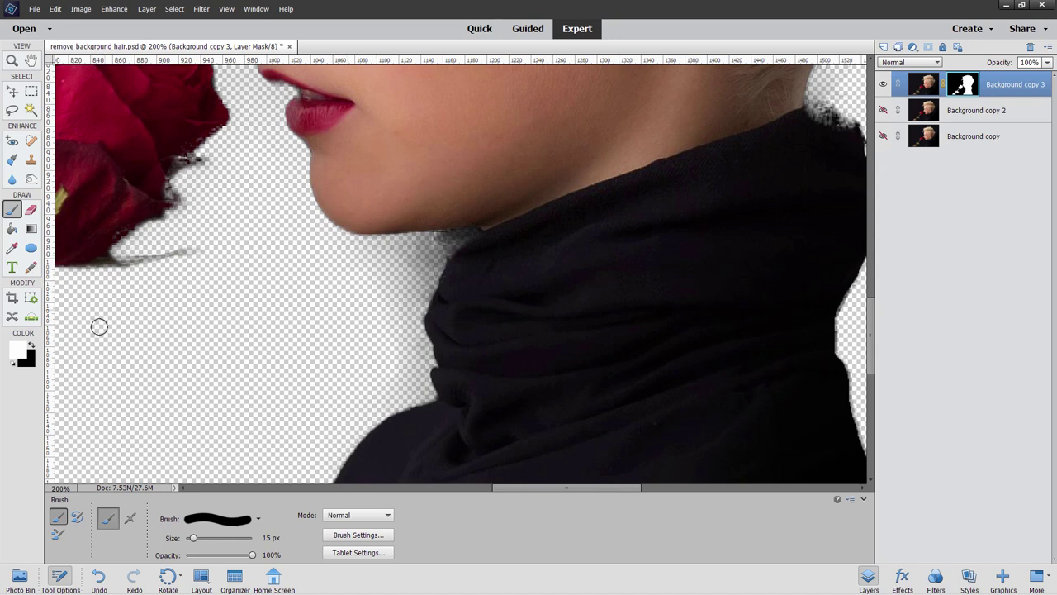
click(31, 346)
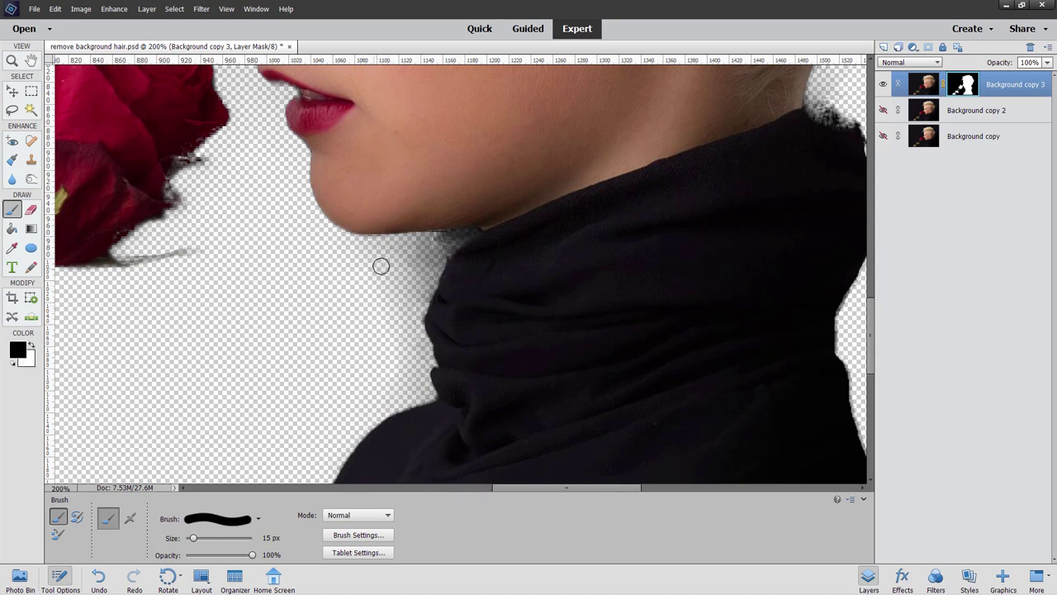
mouse_move(384, 264)
mouse_down()
mouse_move(336, 263)
mouse_move(390, 257)
mouse_move(361, 245)
mouse_move(422, 240)
mouse_move(340, 242)
mouse_move(372, 258)
mouse_move(450, 238)
mouse_move(414, 327)
mouse_move(423, 257)
mouse_move(376, 290)
mouse_move(392, 283)
mouse_move(401, 331)
mouse_move(393, 303)
mouse_move(384, 324)
mouse_move(400, 288)
mouse_move(376, 321)
mouse_up()
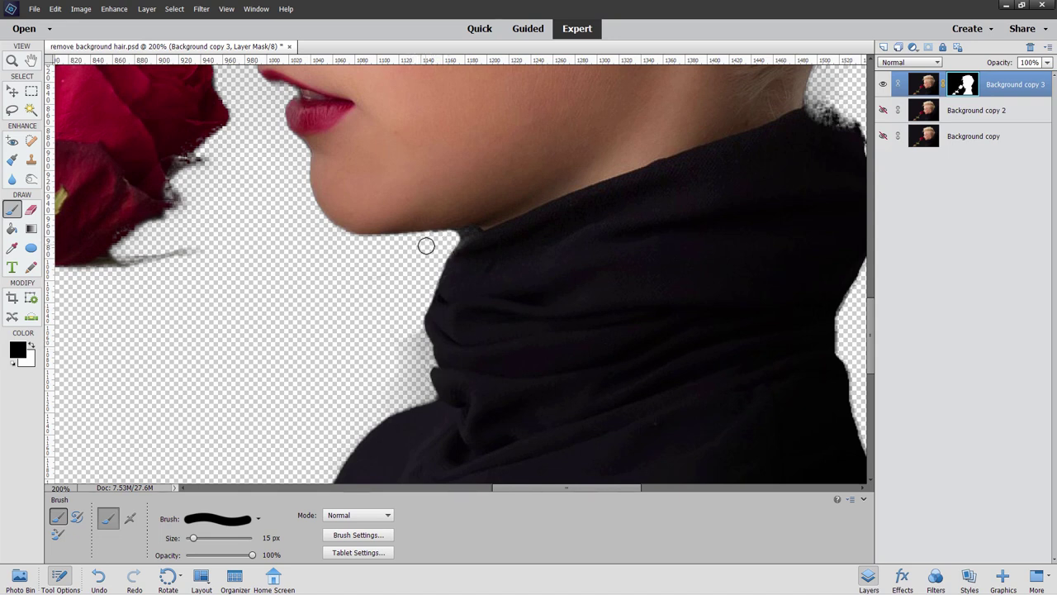
key(bracketleft)
key(bracketleft)
key(bracketleft)
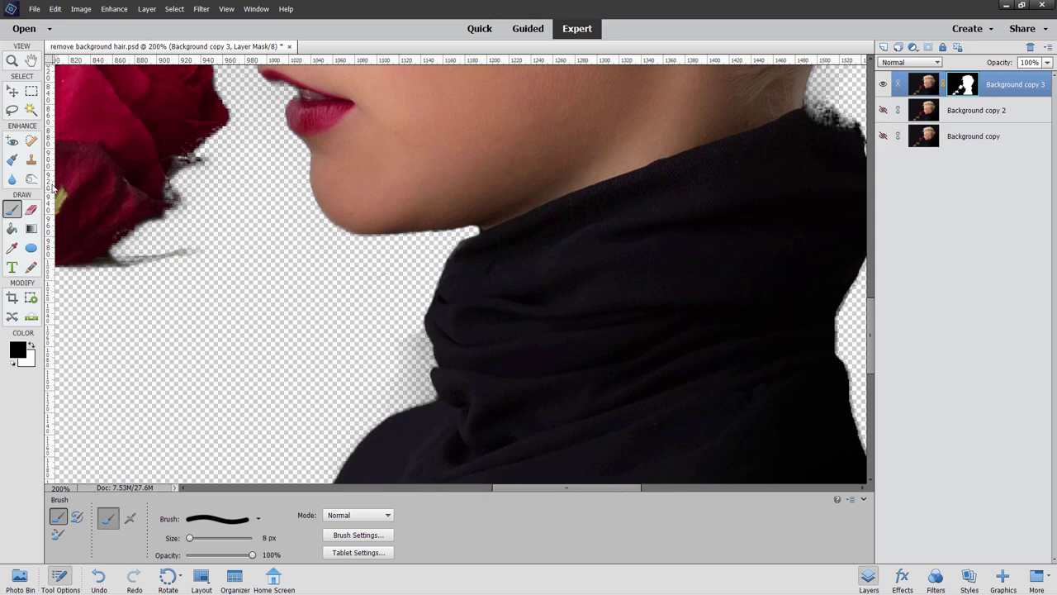
Burn the mask's midtones with a 65 px brush at 50% exposure to clear the haze before the collar and behind the neck
click(32, 178)
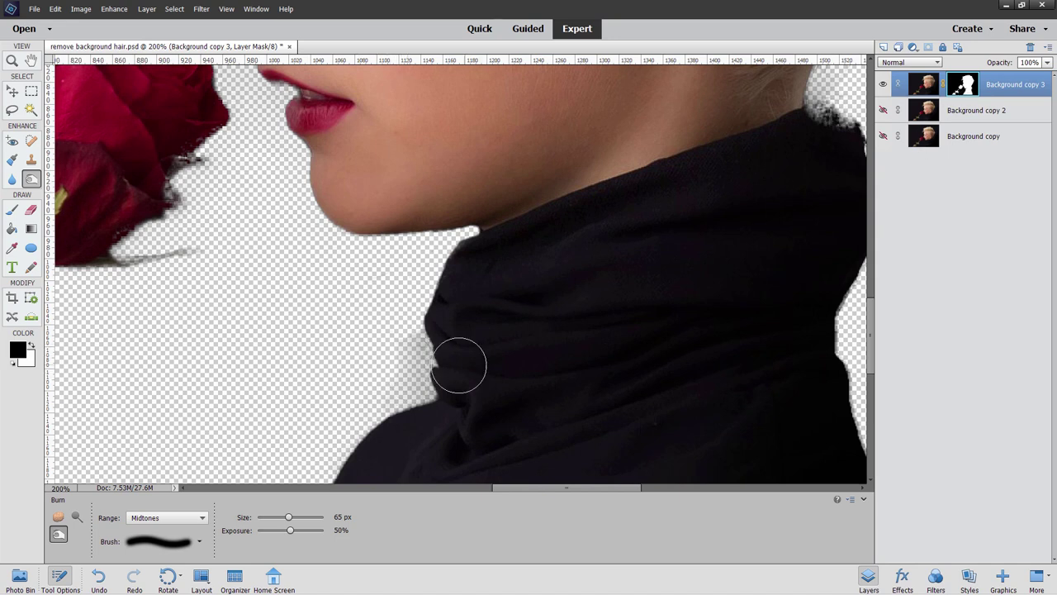
mouse_move(451, 364)
mouse_down()
mouse_move(417, 369)
mouse_move(403, 337)
mouse_move(420, 383)
mouse_move(403, 330)
mouse_move(418, 383)
mouse_move(396, 408)
mouse_move(387, 330)
mouse_move(439, 401)
mouse_move(418, 342)
mouse_move(435, 396)
mouse_move(431, 376)
mouse_move(343, 445)
mouse_move(429, 389)
mouse_move(405, 407)
mouse_move(434, 340)
mouse_move(434, 394)
mouse_move(409, 364)
mouse_move(355, 439)
mouse_move(436, 392)
mouse_up()
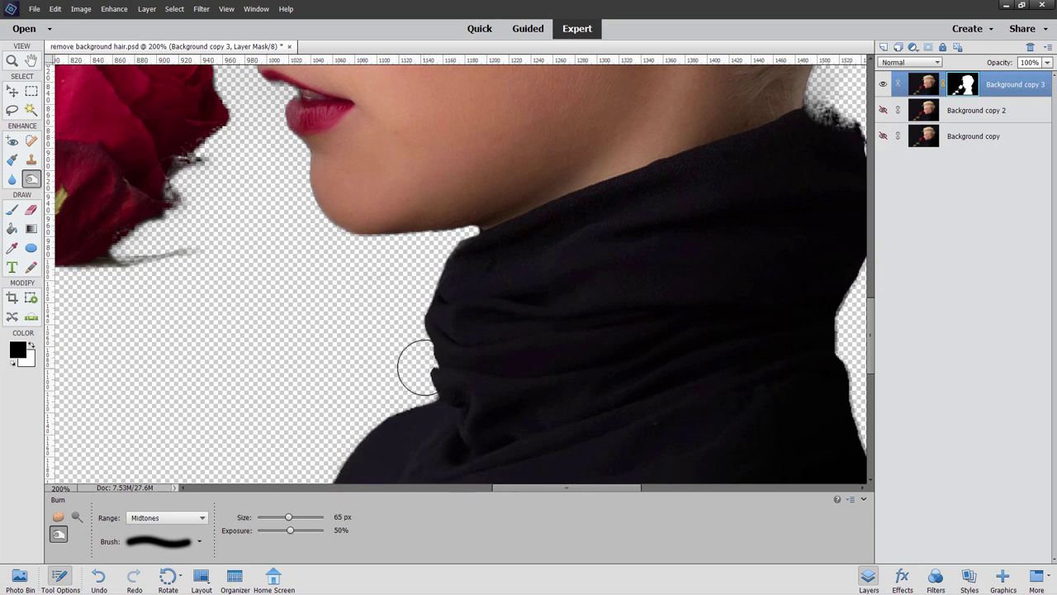
drag(471, 336, 222, 416)
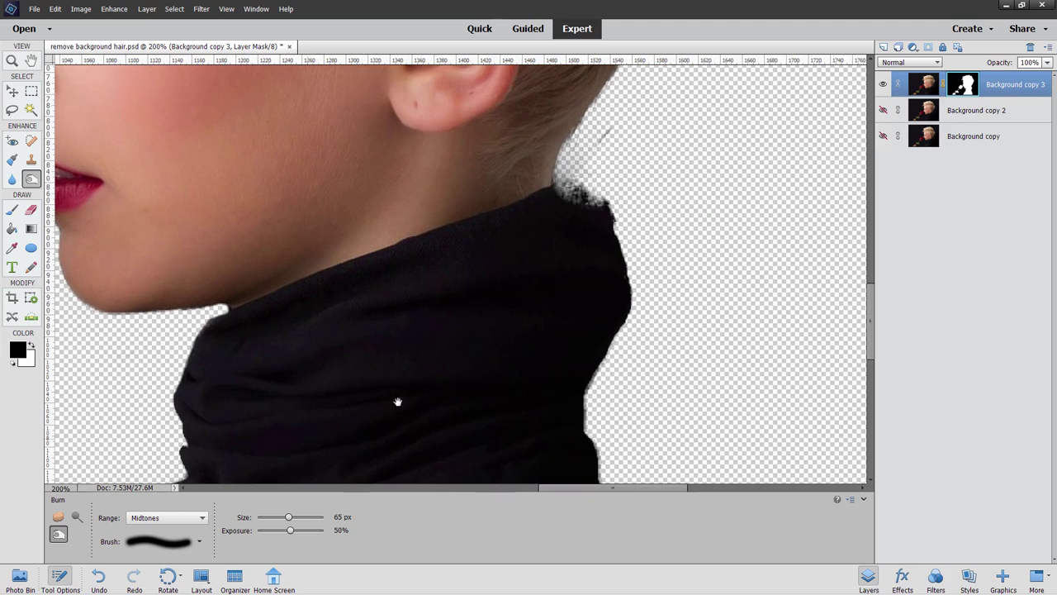
drag(494, 356, 362, 463)
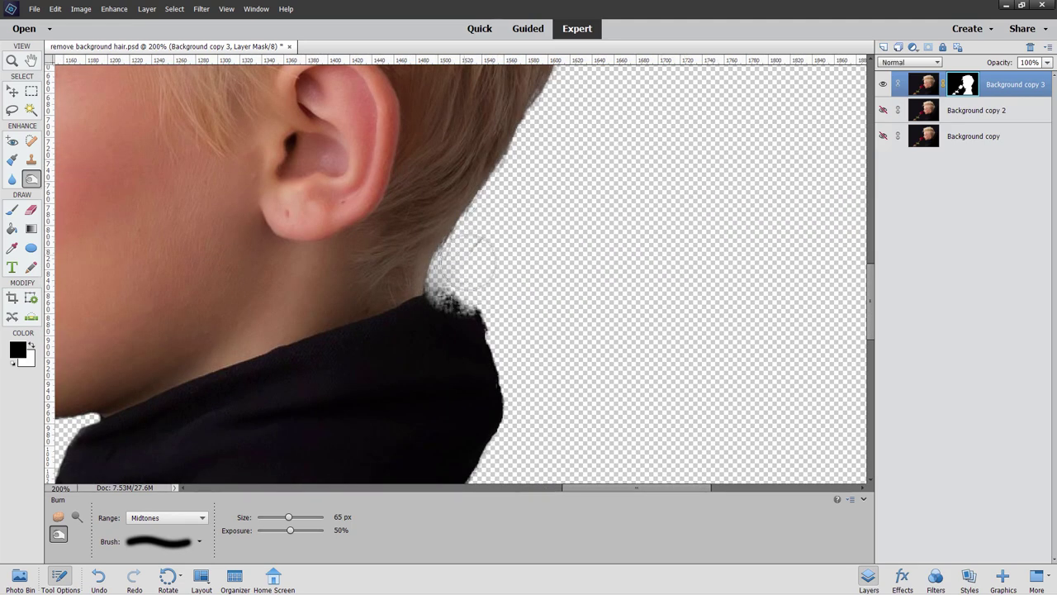
mouse_move(466, 264)
mouse_down()
mouse_move(460, 295)
mouse_move(472, 248)
mouse_move(457, 295)
mouse_move(432, 243)
mouse_move(468, 338)
mouse_move(498, 232)
mouse_up()
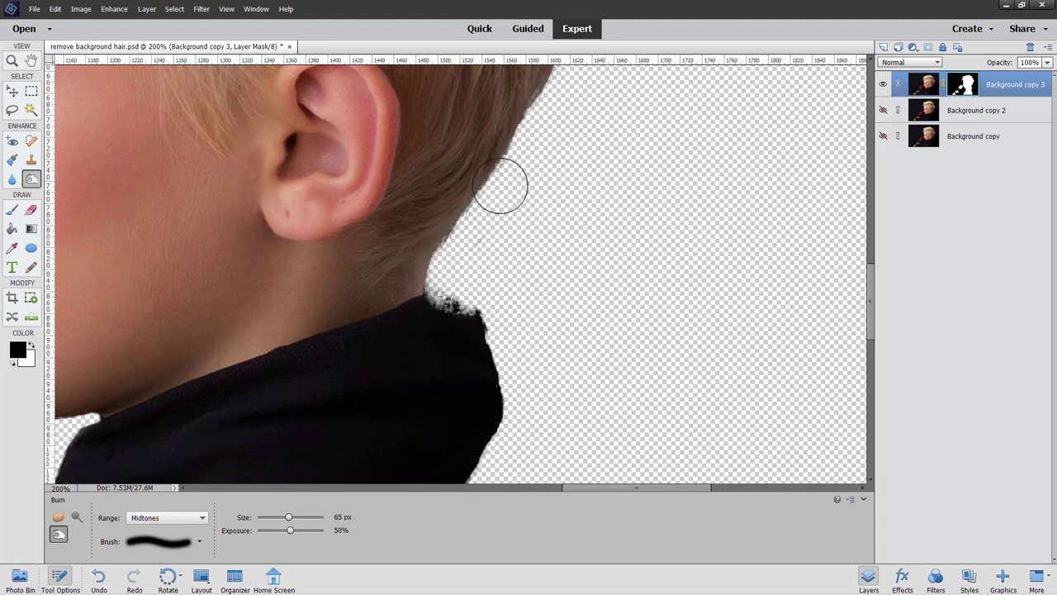
Paint white on the mask with an 8 px brush to restore the collar's rear top corner, and trim its edge with black
drag(430, 160, 468, 413)
scroll(473, 363, up, 8)
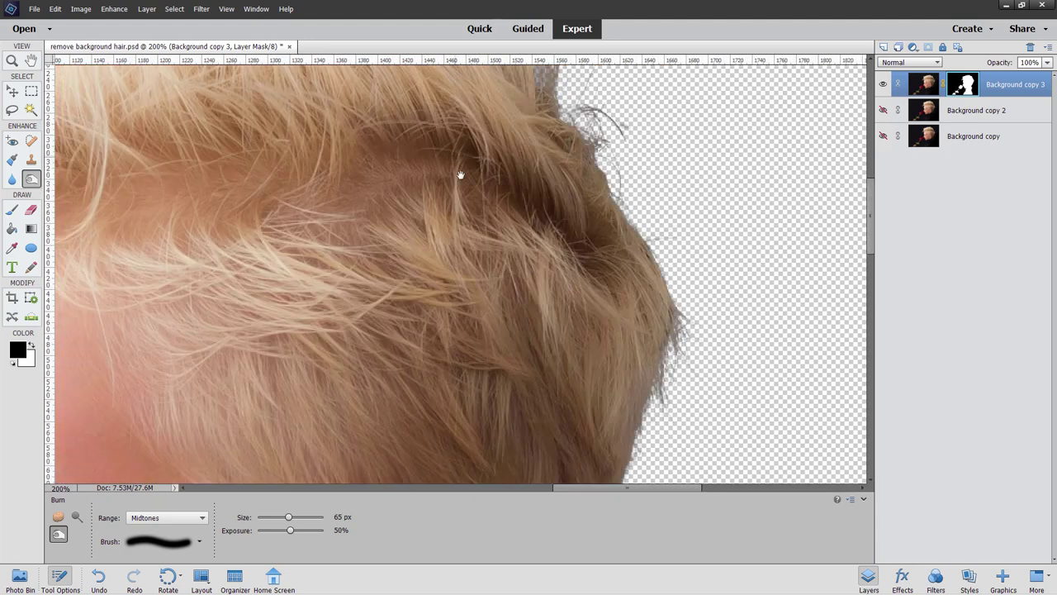
mouse_move(475, 126)
mouse_down()
mouse_move(544, 177)
mouse_move(450, 122)
mouse_move(484, 154)
mouse_up()
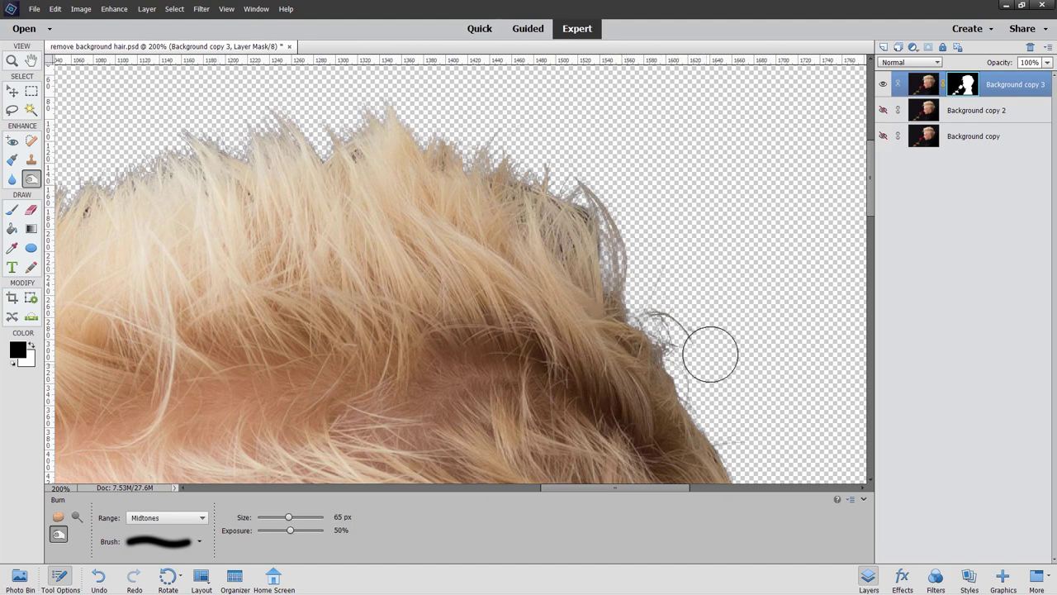
drag(743, 385, 720, 198)
scroll(586, 366, down, 8)
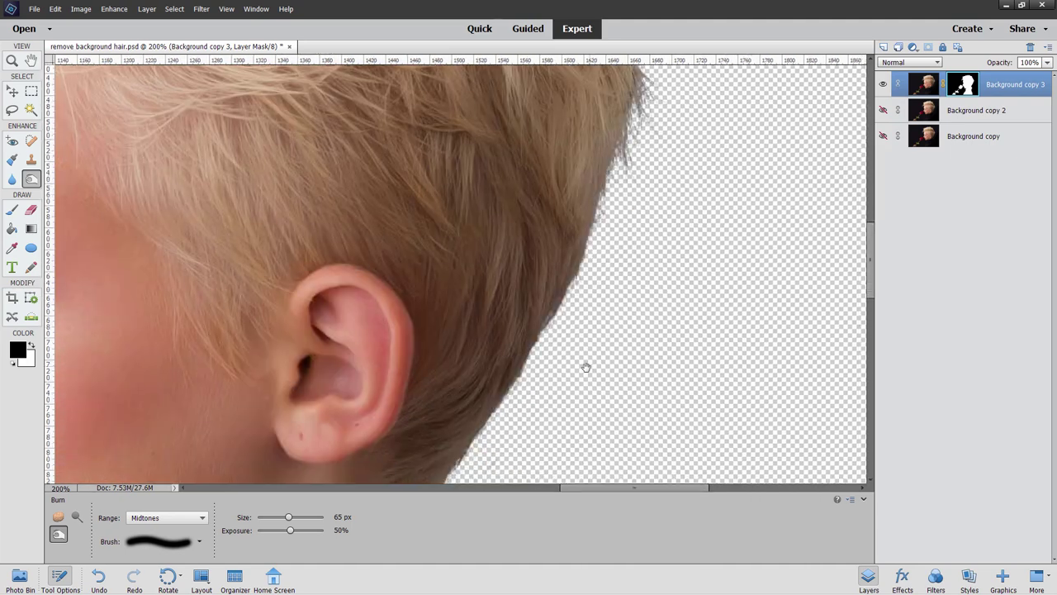
scroll(611, 318, down, 5)
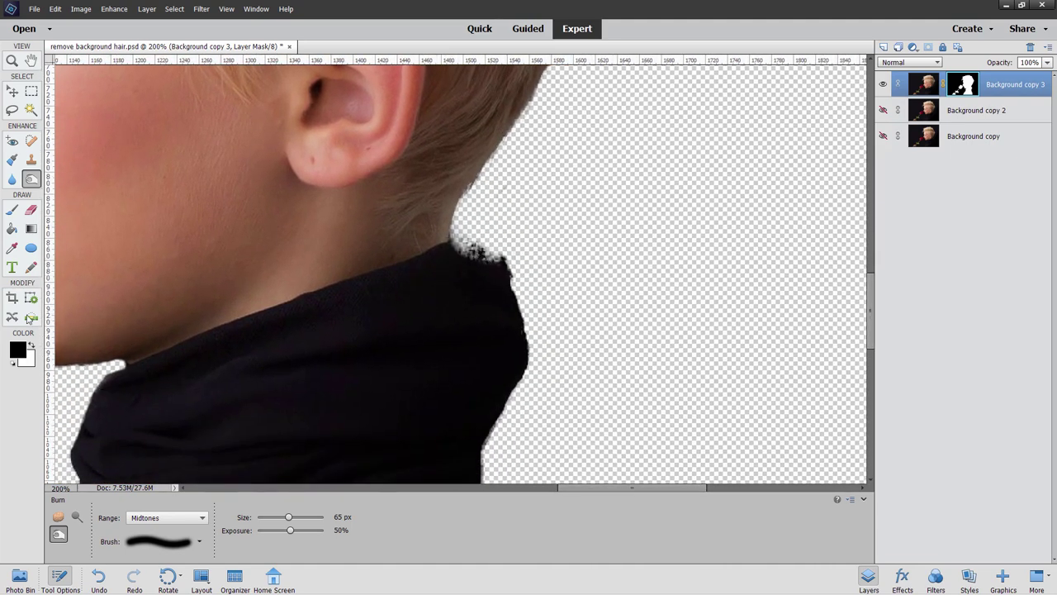
click(13, 210)
click(32, 346)
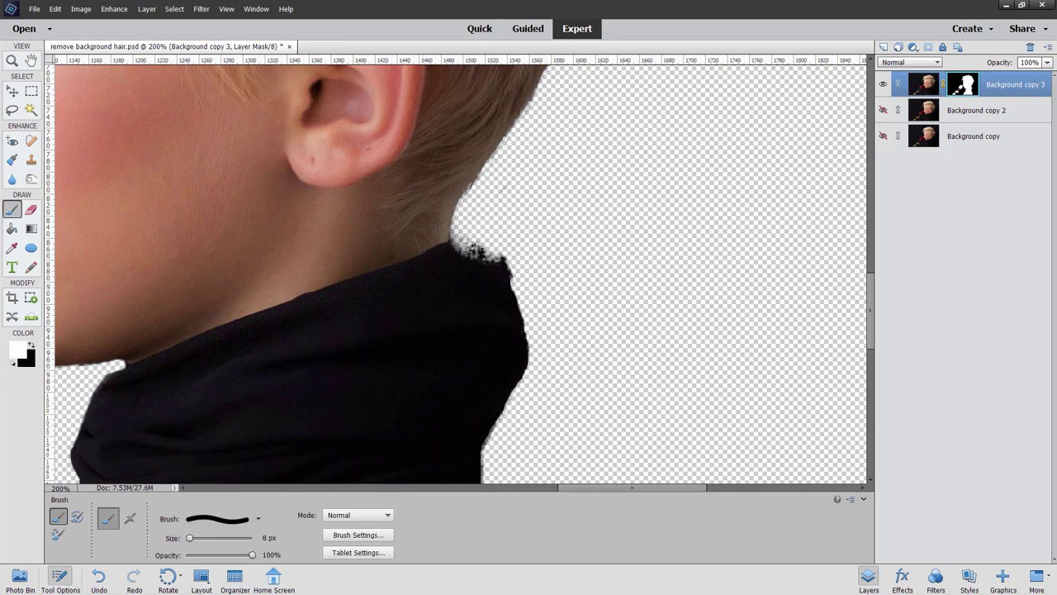
drag(466, 268, 496, 261)
click(32, 345)
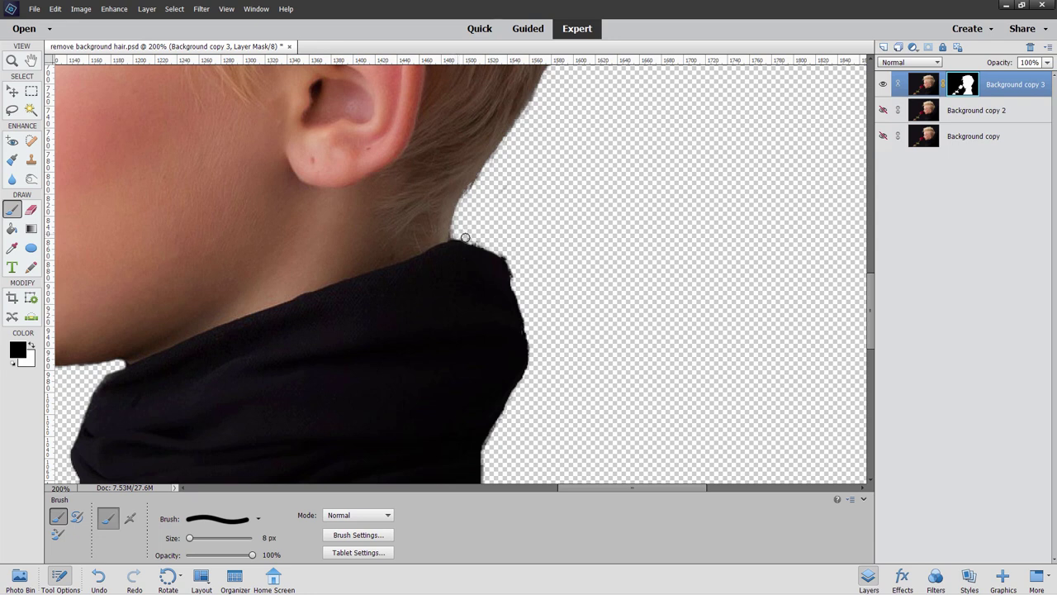
drag(482, 243, 498, 249)
Fit the image on screen and add a new empty layer between the masked cutout and Background copy 2
key(z)
click(294, 518)
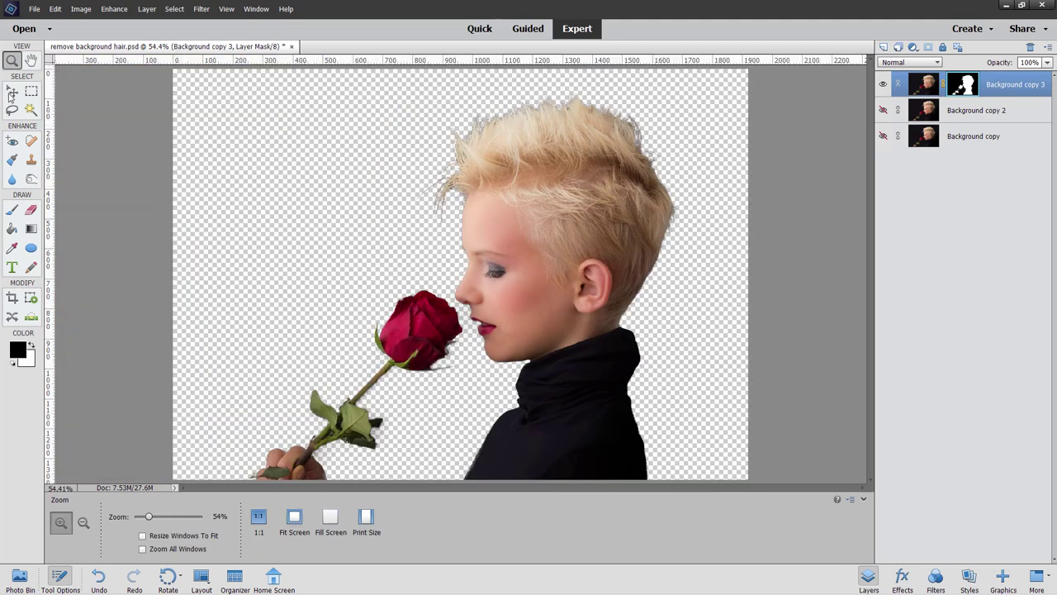
click(11, 93)
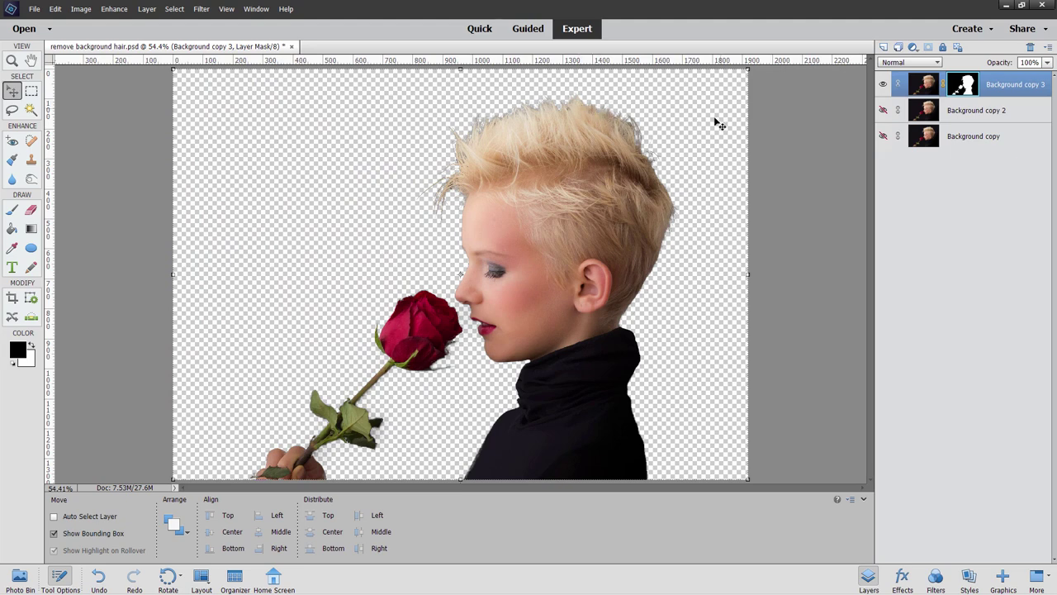
click(936, 108)
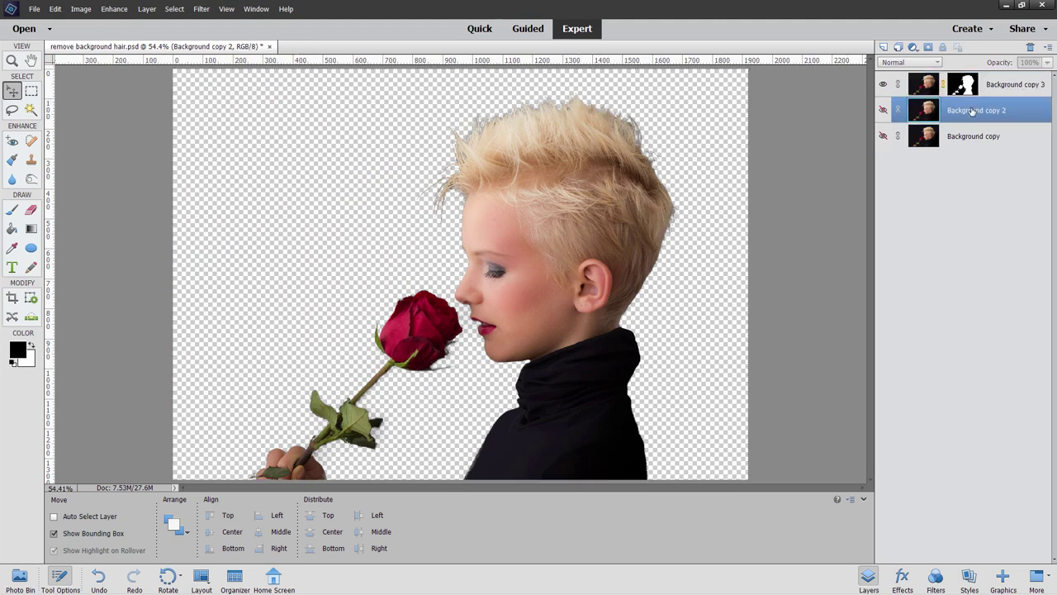
click(885, 47)
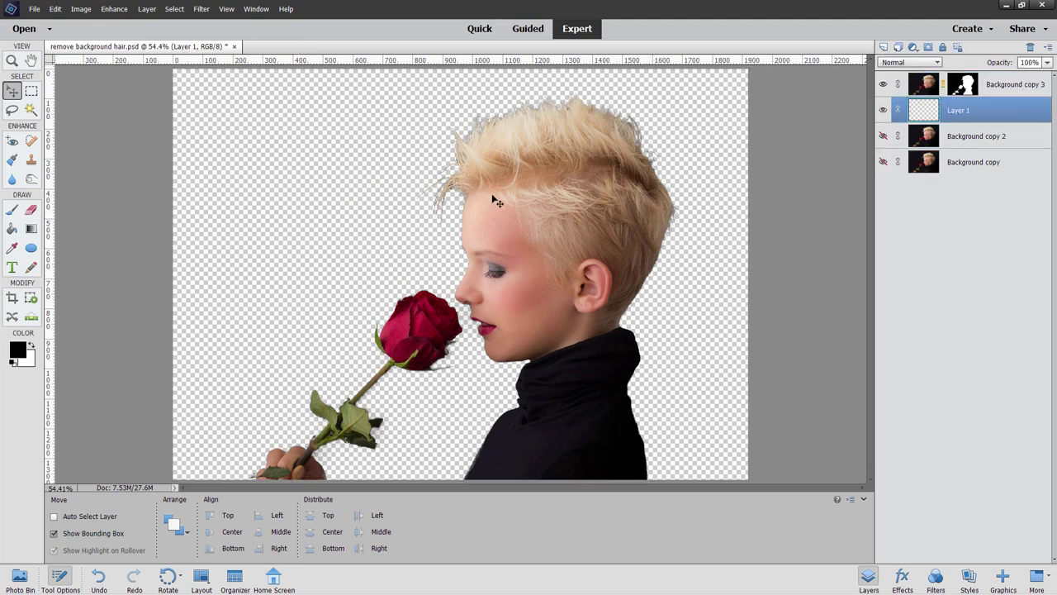
Fill the empty layer below the cutout with white using the Paint Bucket
click(31, 347)
click(13, 229)
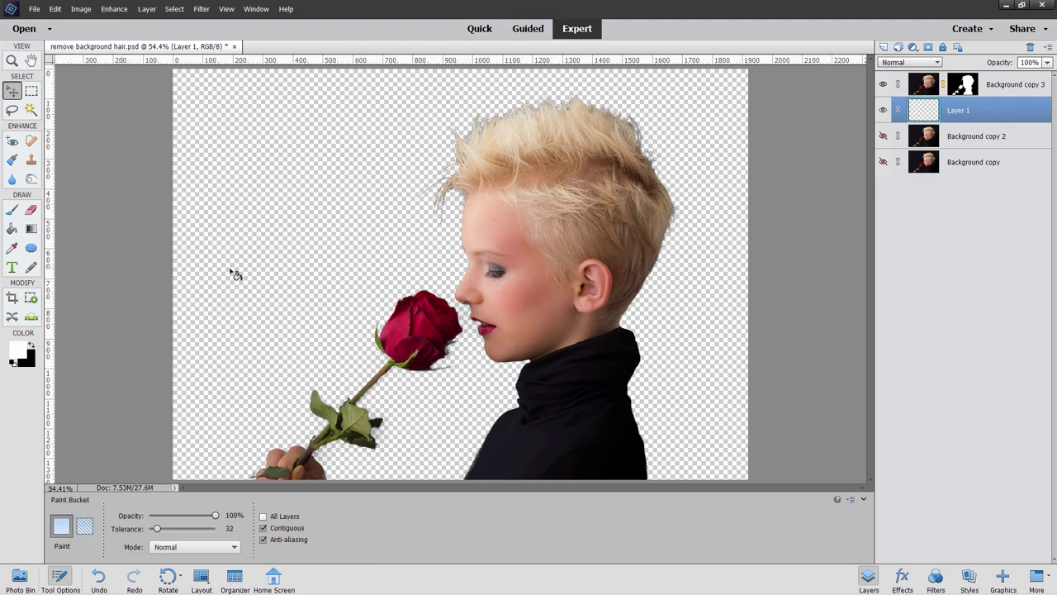
click(253, 273)
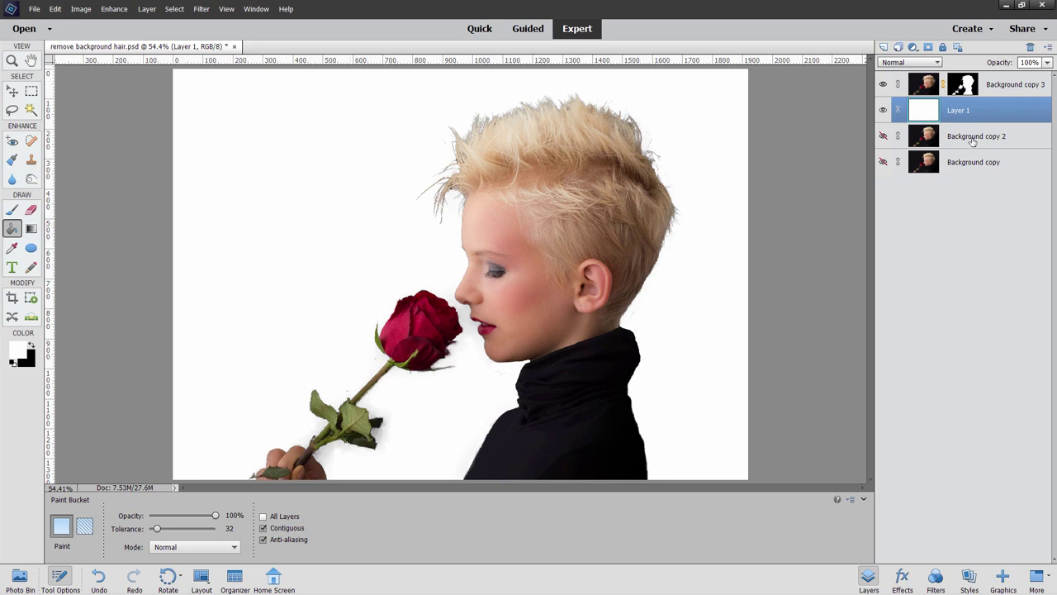
Fill the layer below the cutout with black using the Paint Bucket, and hide that layer
click(31, 345)
click(254, 295)
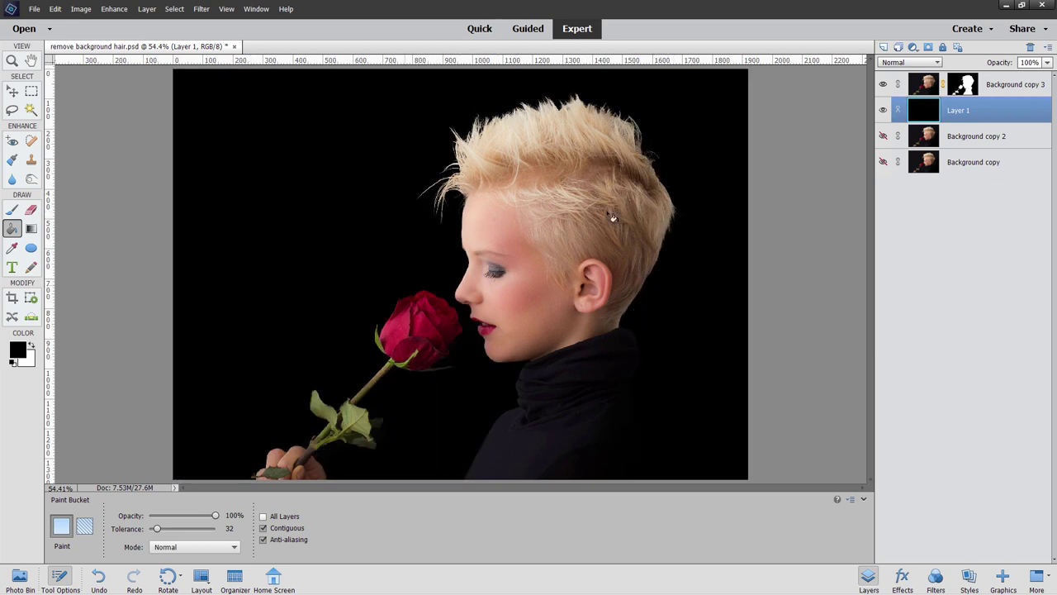
click(14, 95)
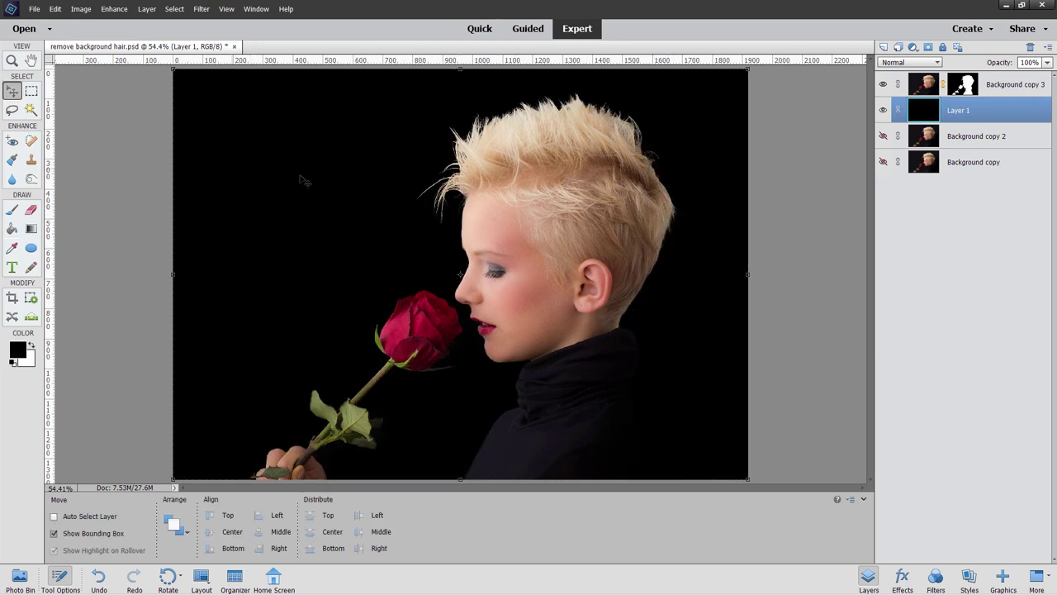
click(882, 110)
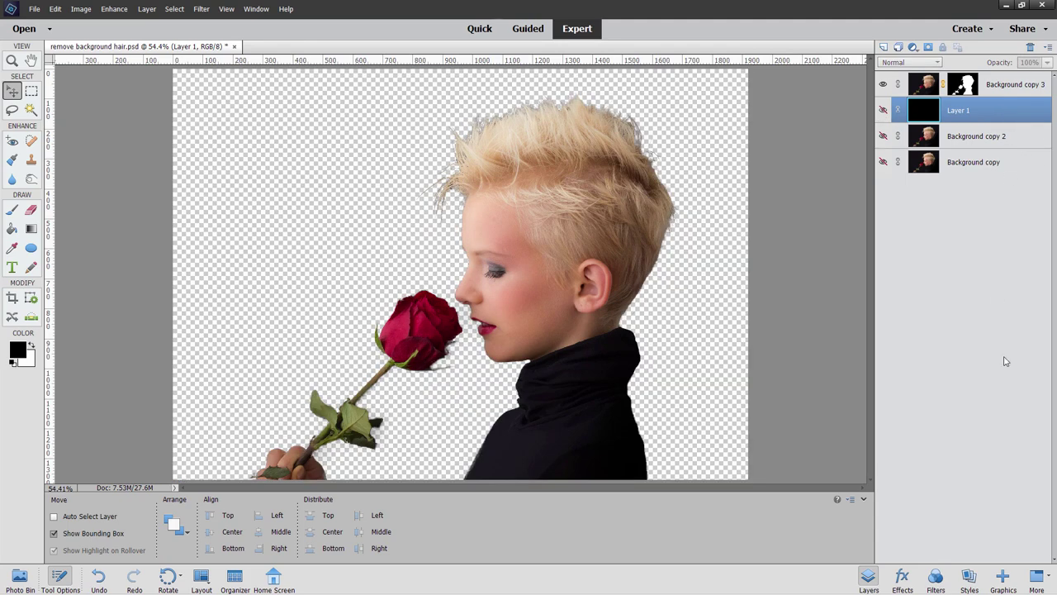
Try the white cherry-pattern background from the Backgrounds graphics behind the cutout, and replace it with the dark blue-purple starry one
click(1005, 573)
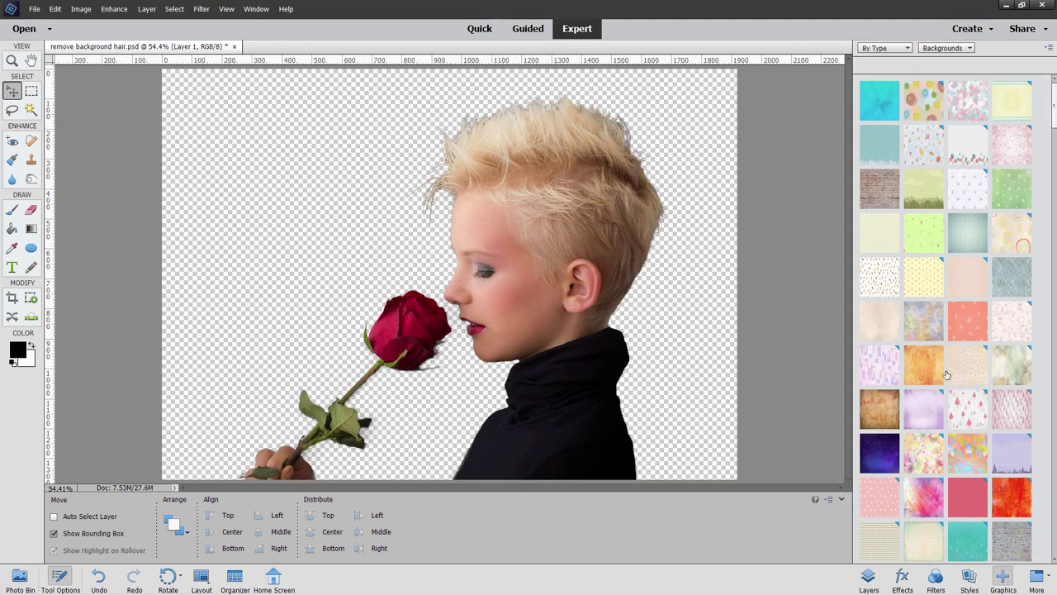
click(942, 48)
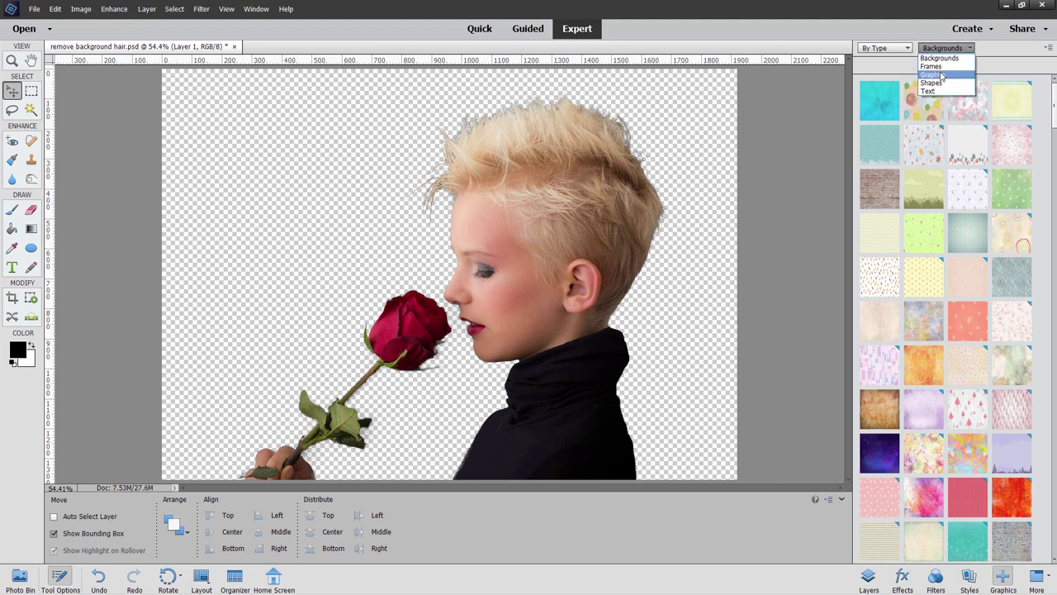
click(942, 52)
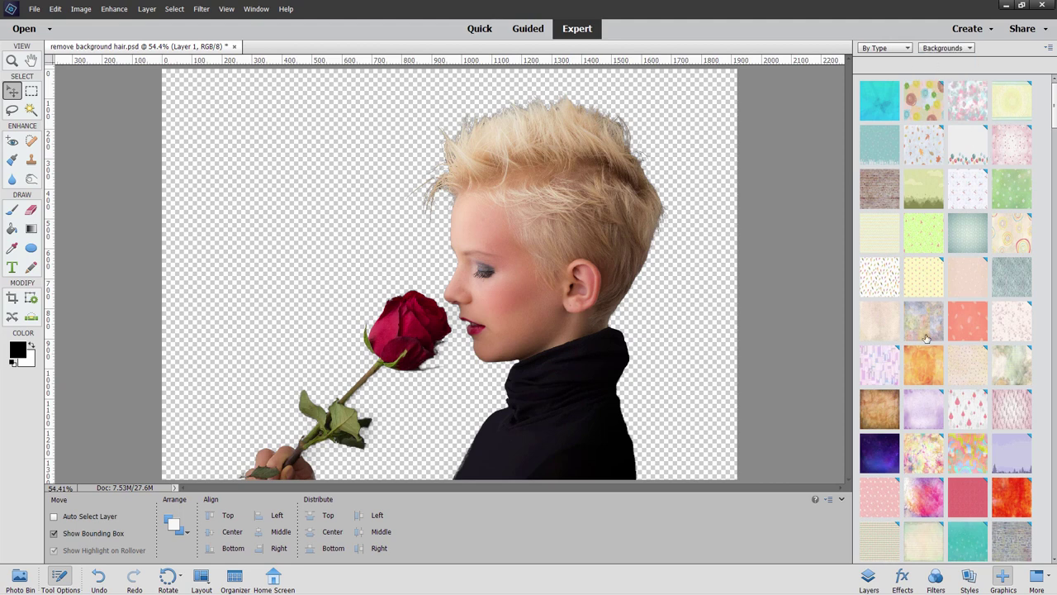
click(960, 189)
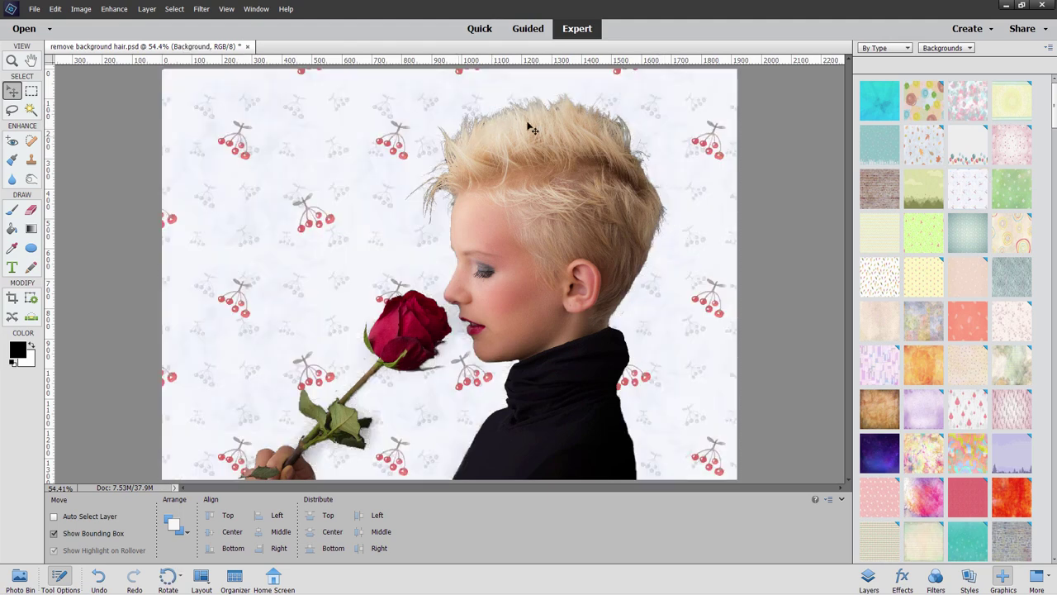
click(885, 452)
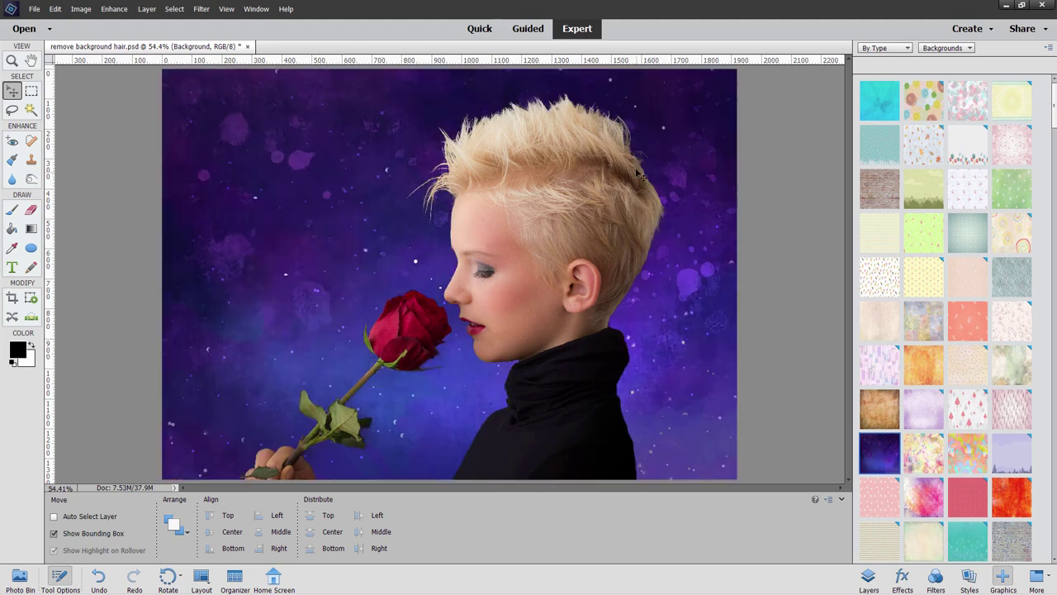